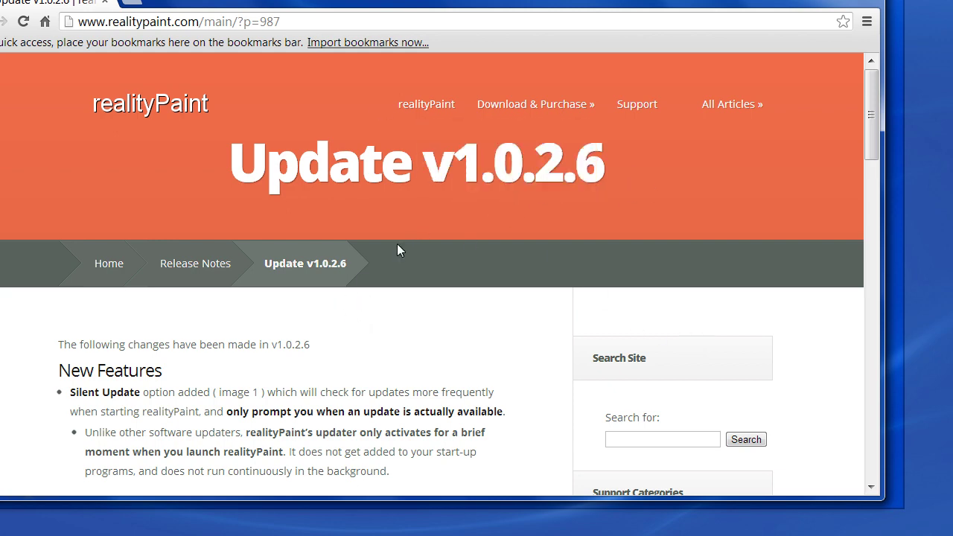
# Scroll the release notes down to the Images section and back up to New Features.
pyautogui.scroll(-2, 328, 322)
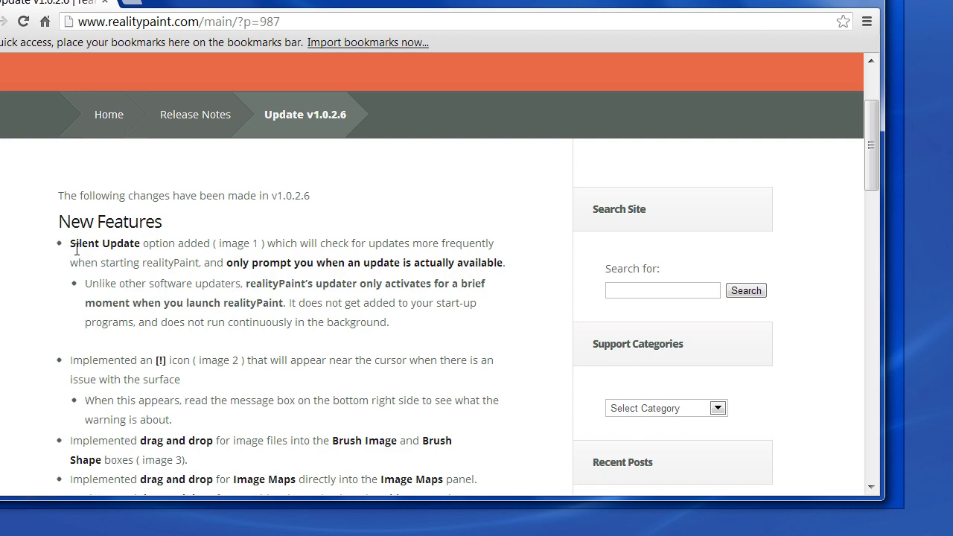
pyautogui.scroll(-10, 123, 255)
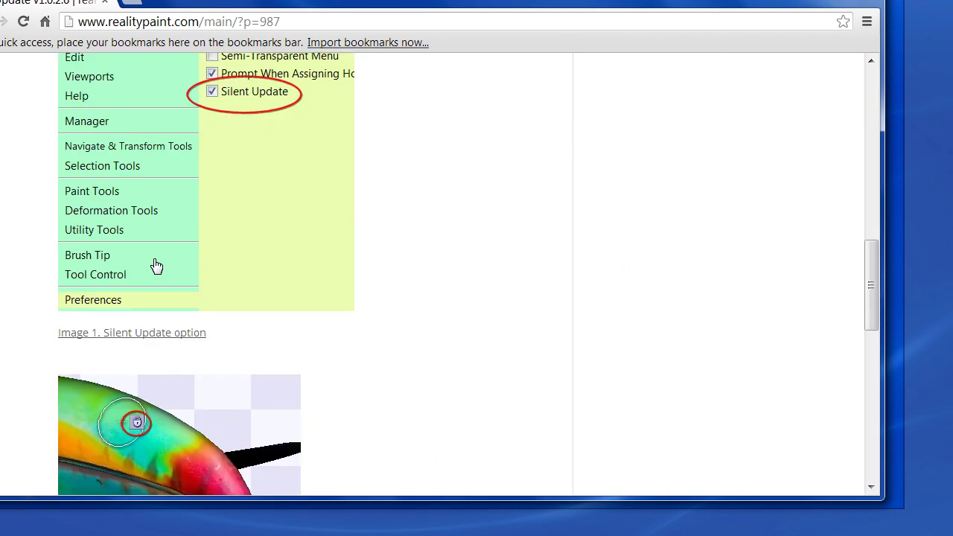
pyautogui.scroll(2, 183, 219)
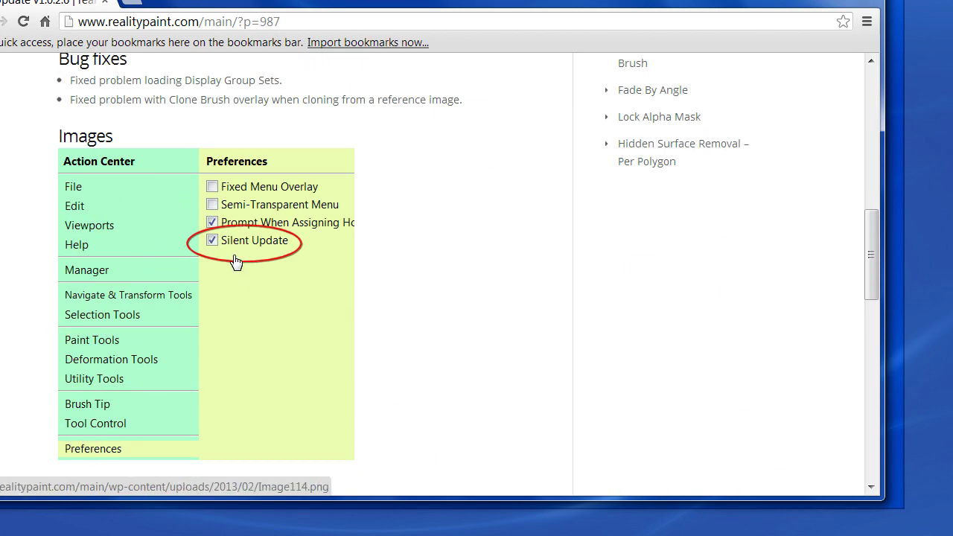
pyautogui.scroll(4, 269, 271)
pyautogui.scroll(3, 264, 265)
pyautogui.scroll(-1, 266, 269)
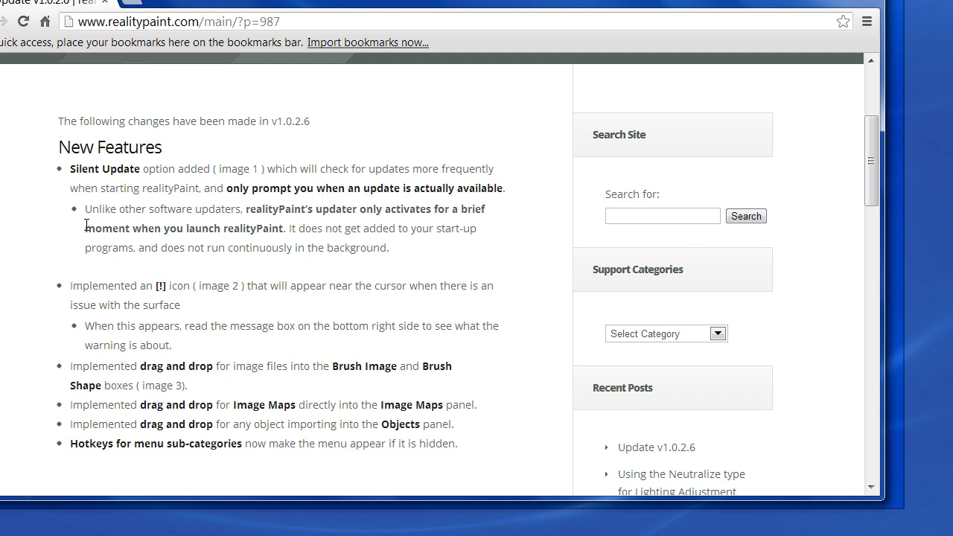
# Highlight parts of the updater notes and the [!] icon mention, then hide Chrome with Super+D.
pyautogui.moveTo(86, 209); pyautogui.dragTo(239, 211)
pyautogui.click(239, 210)
pyautogui.scroll(-1, 90, 288)
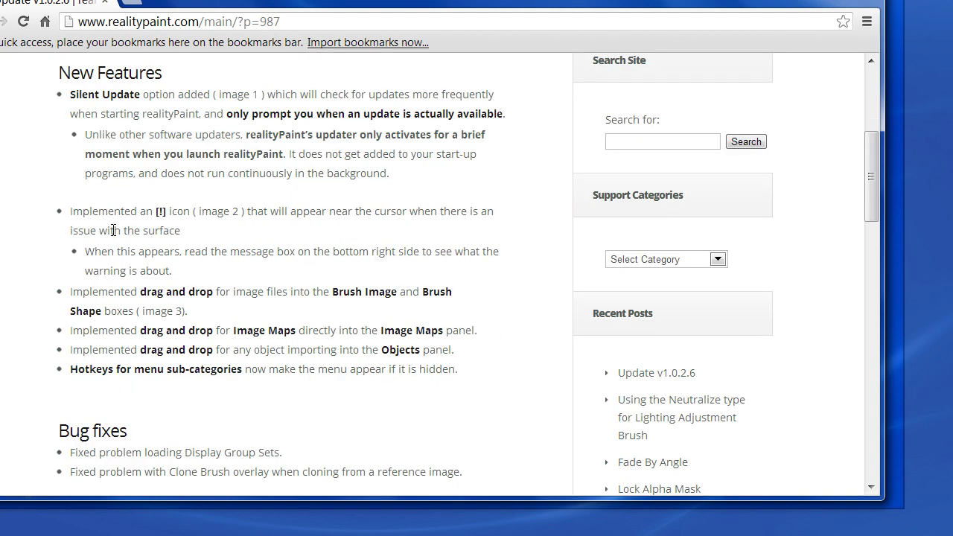
pyautogui.moveTo(156, 211); pyautogui.dragTo(166, 211)
pyautogui.press('super+d')
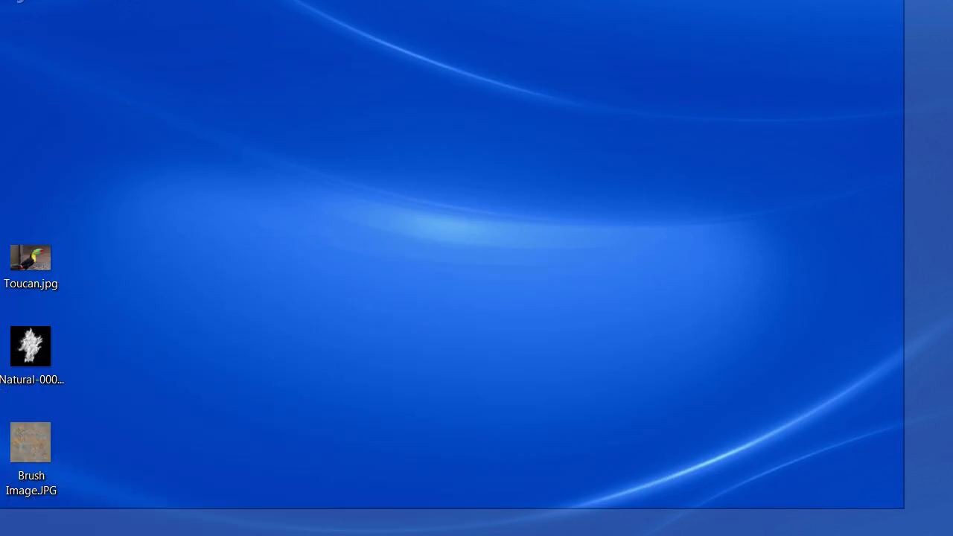
# Drag Toucan.jpg into realityPaint and import it as a reference object.
pyautogui.hotkey('alt', 'Tab')
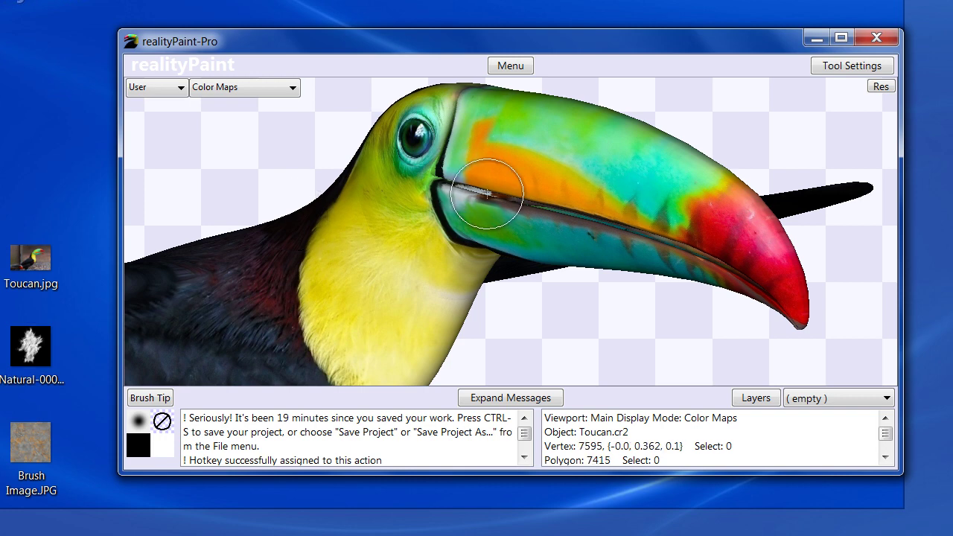
pyautogui.press('z')
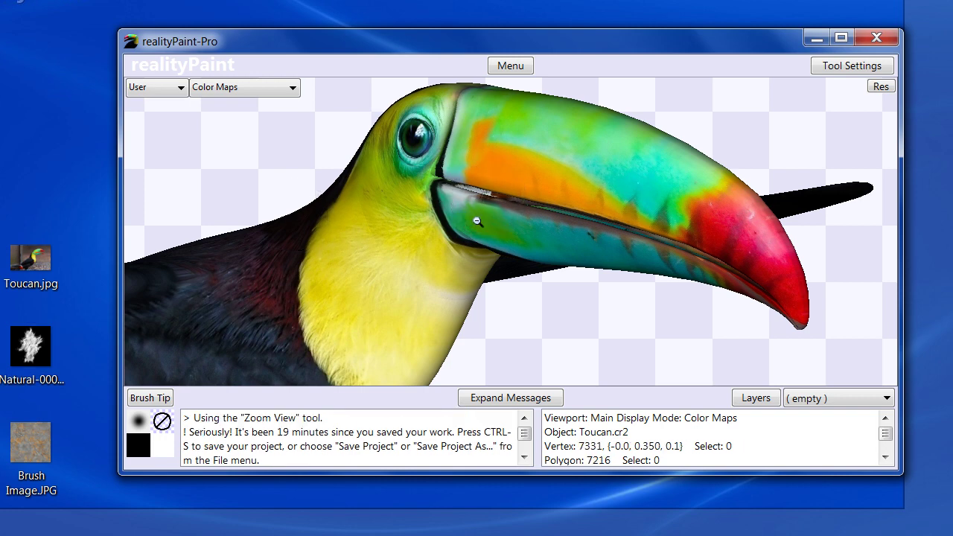
pyautogui.scroll(-2, 477, 221)
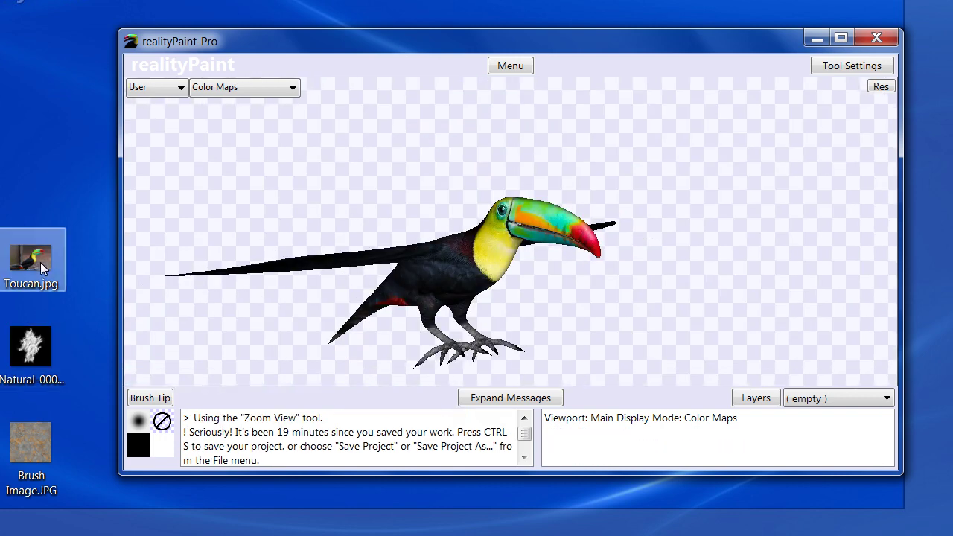
pyautogui.moveTo(42, 268); pyautogui.dragTo(638, 211)
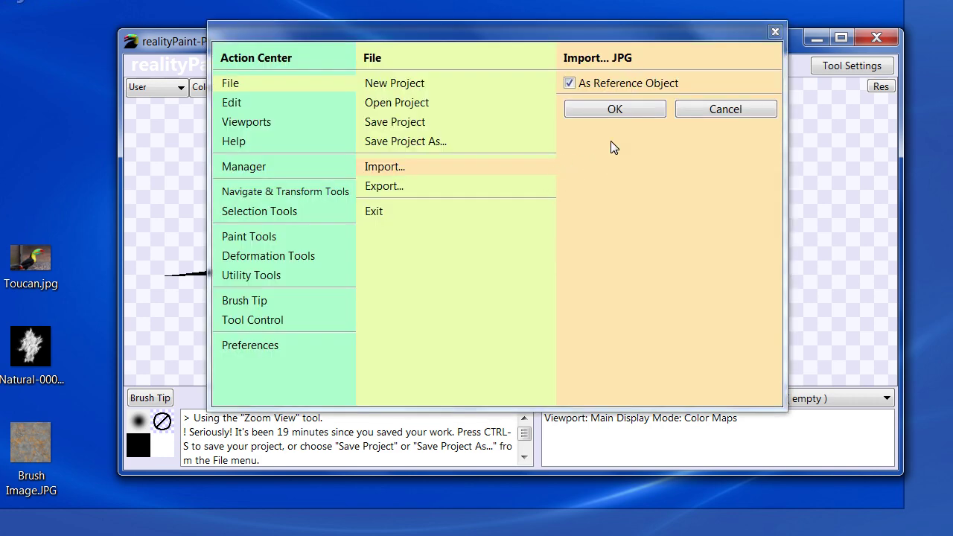
pyautogui.click(615, 109)
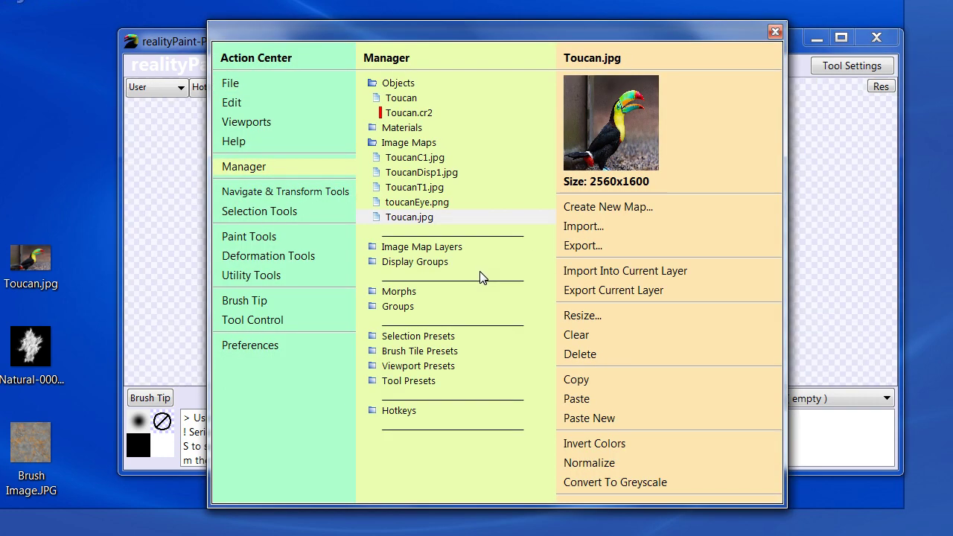
pyautogui.click(580, 188)
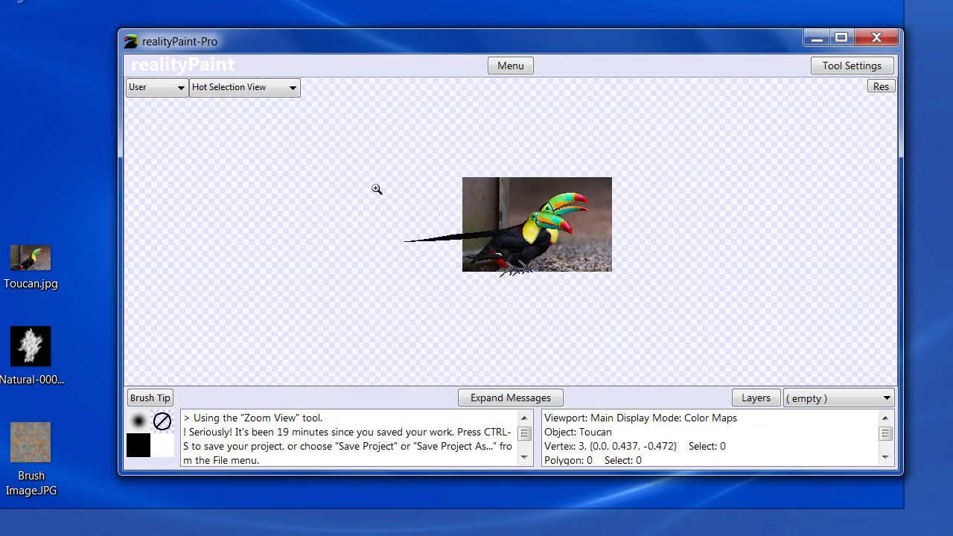
# Zoom in on the two toucan heads and select the Paint Brush from Paint Tools.
pyautogui.moveTo(477, 177); pyautogui.dragTo(626, 272)
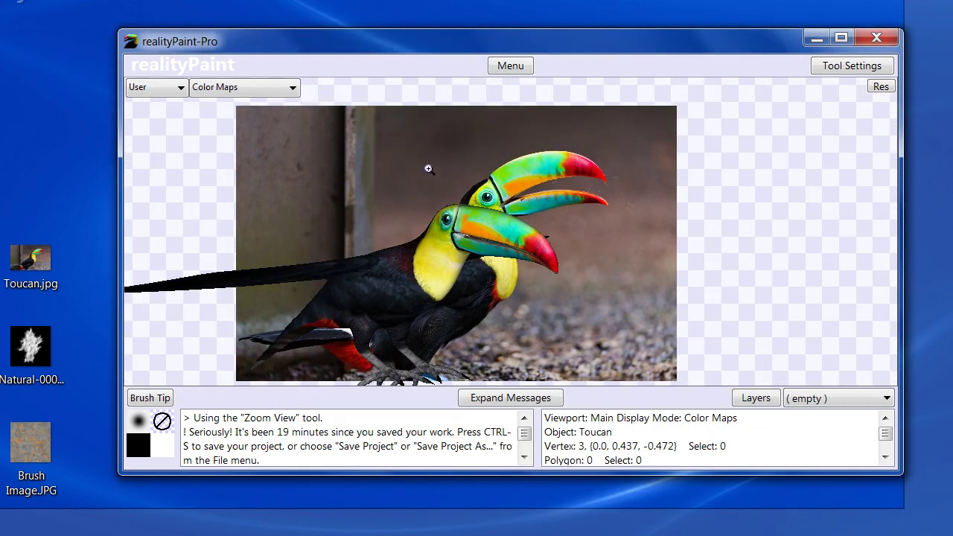
pyautogui.moveTo(427, 166); pyautogui.dragTo(598, 279)
pyautogui.rightClick(593, 222)
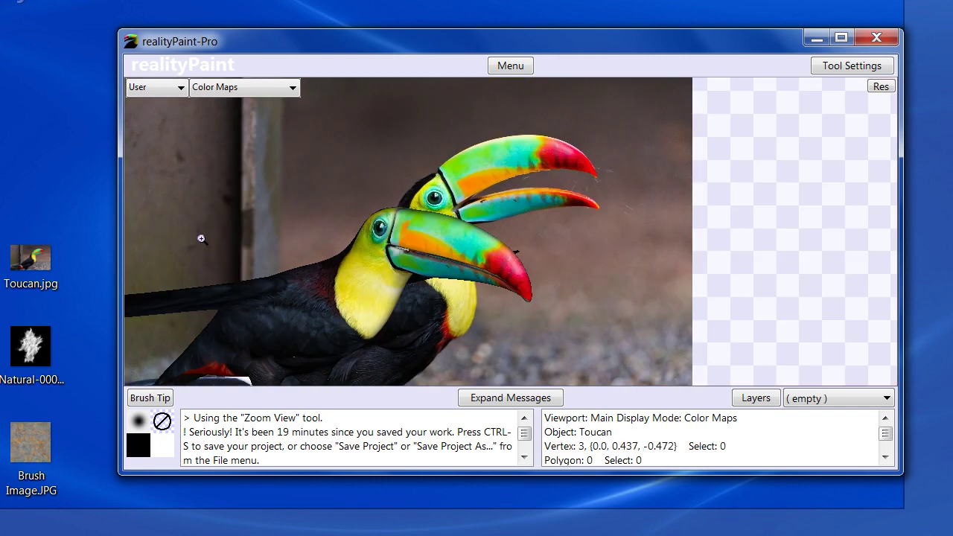
pyautogui.press('space')
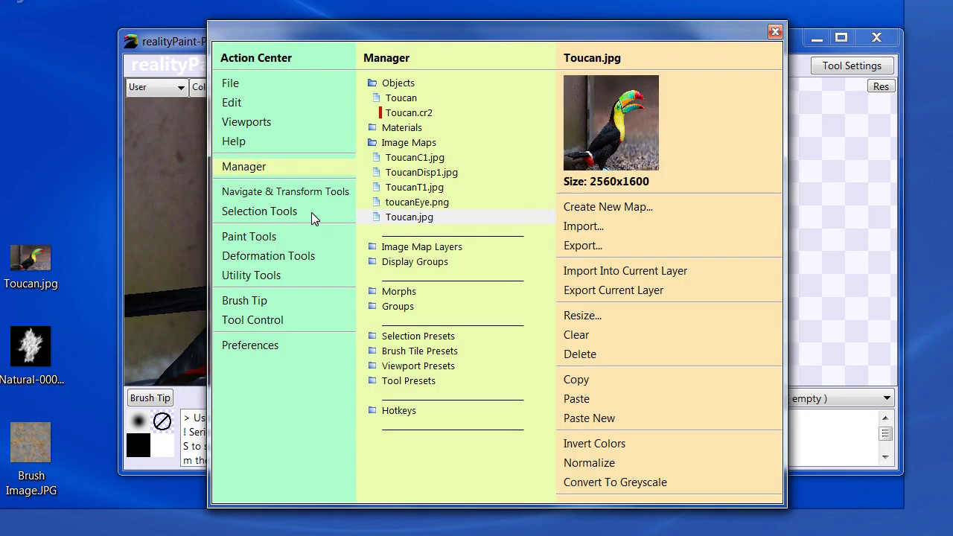
pyautogui.click(266, 236)
pyautogui.click(390, 84)
pyautogui.click(574, 144)
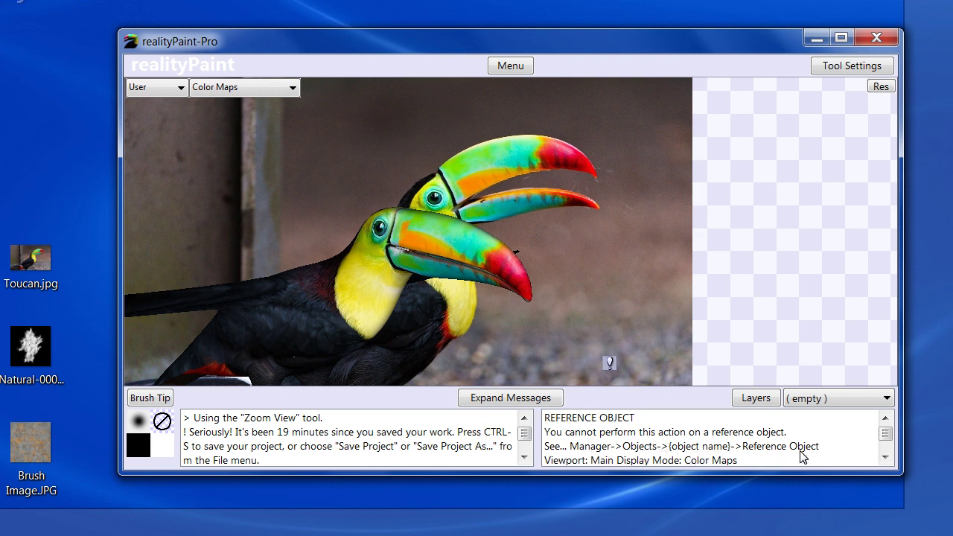
# Brush over the photo's beak to trigger the REFERENCE OBJECT warning, then open the main menu.
pyautogui.moveTo(557, 159)
pyautogui.mouseDown()
pyautogui.moveTo(578, 159)
pyautogui.moveTo(605, 266)
pyautogui.moveTo(638, 259)
pyautogui.mouseUp()
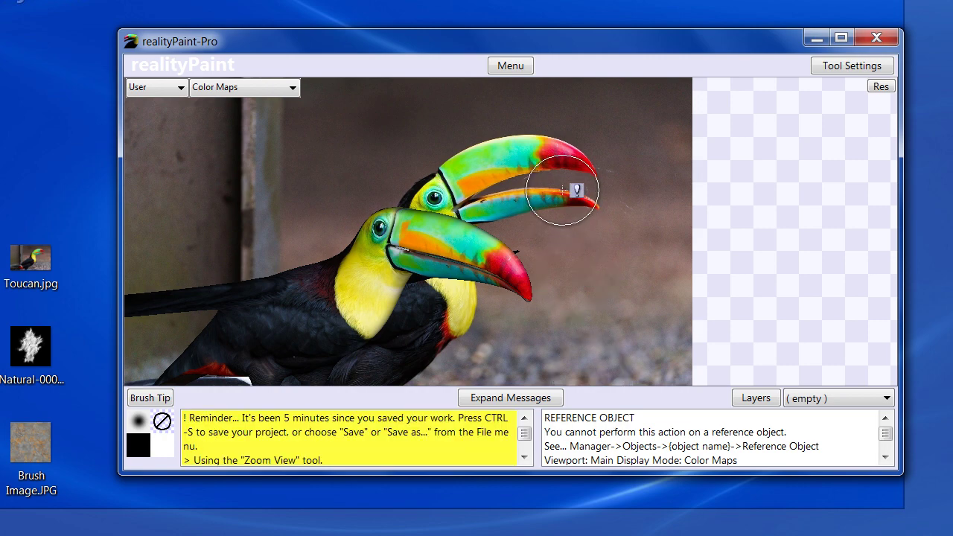
pyautogui.press('space')
# Uncheck Reference Object for the Toucan photo, paint a test stroke, and undo it.
pyautogui.click(249, 166)
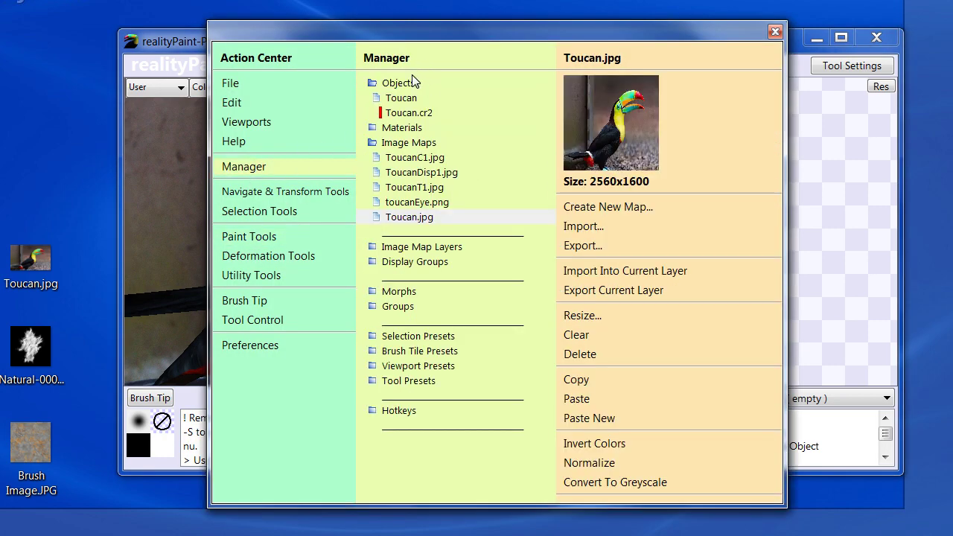
pyautogui.click(398, 99)
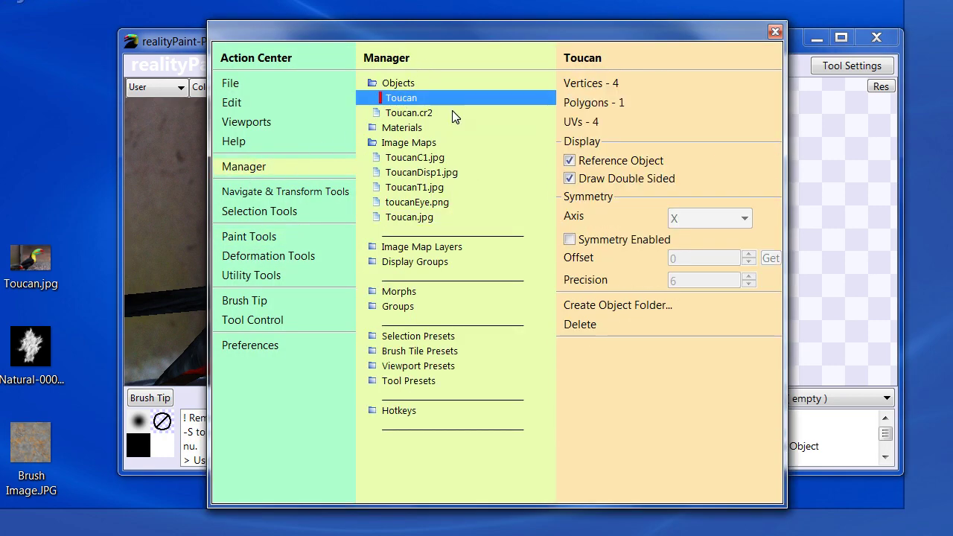
pyautogui.click(605, 164)
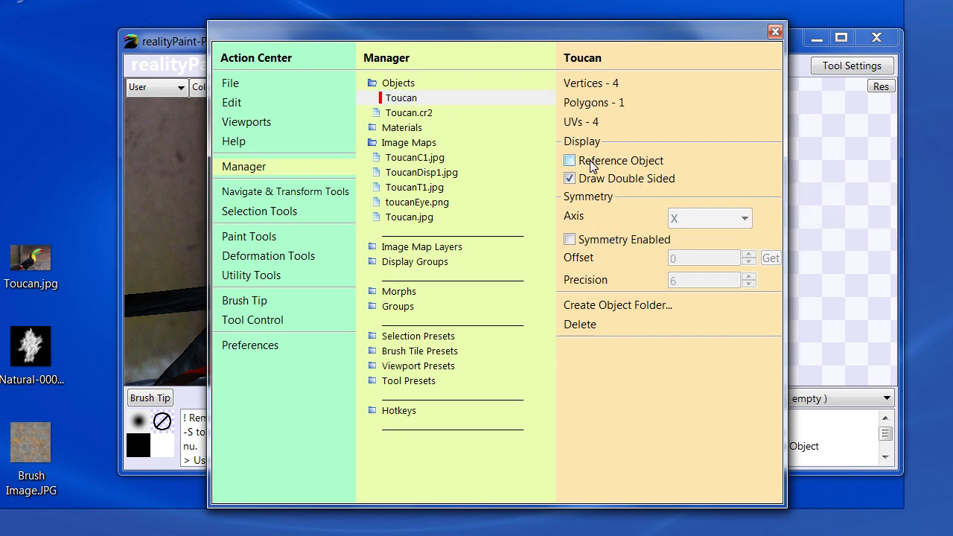
pyautogui.press('Escape')
pyautogui.moveTo(592, 190)
pyautogui.mouseDown()
pyautogui.moveTo(605, 304)
pyautogui.moveTo(615, 311)
pyautogui.mouseUp()
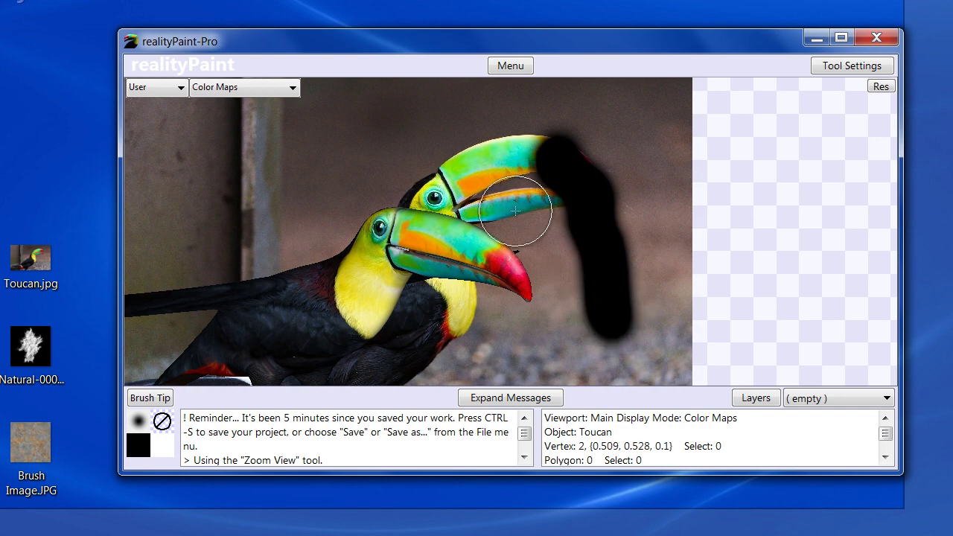
pyautogui.hotkey('ctrl', 'z')
# Delete the Toucan photo object along with its Toucan.jpg map.
pyautogui.press('space')
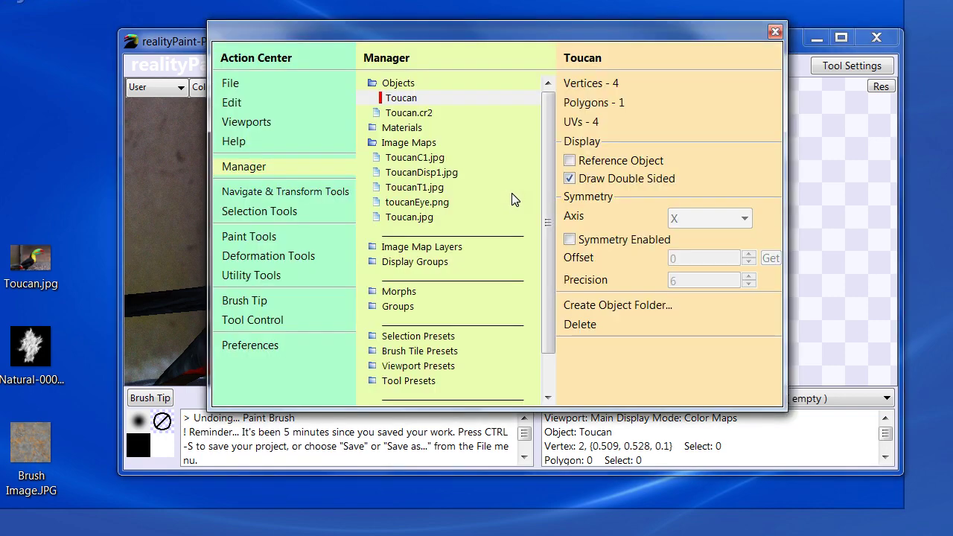
pyautogui.click(410, 103)
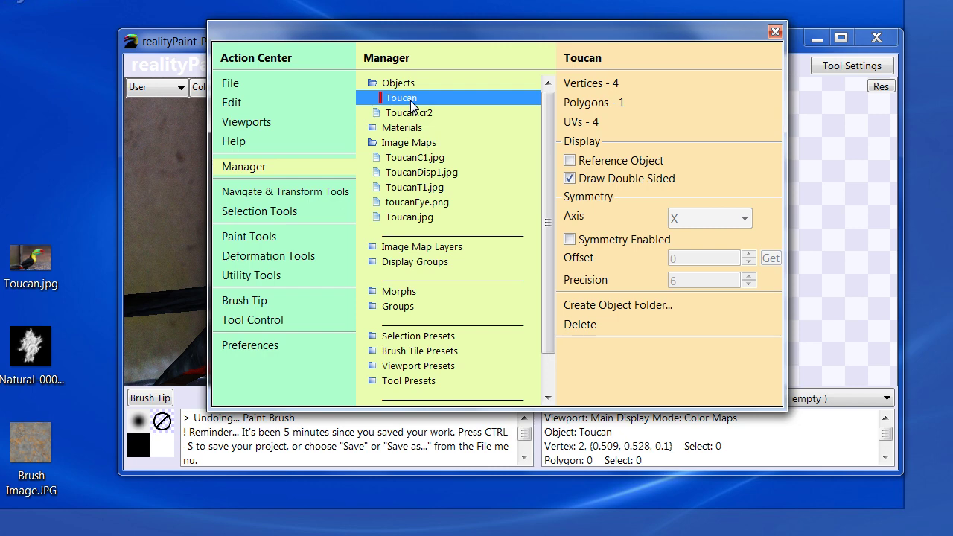
pyautogui.click(578, 324)
pyautogui.click(559, 246)
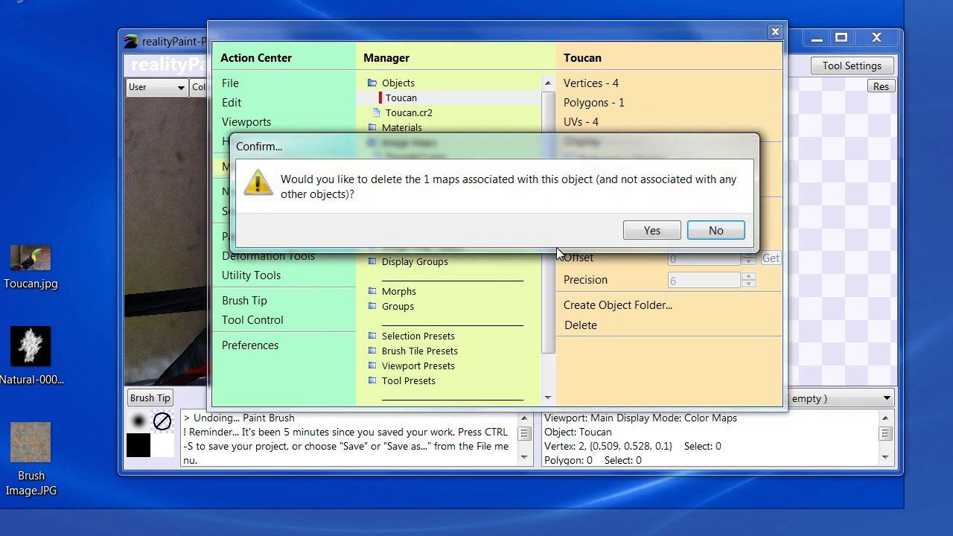
pyautogui.click(656, 231)
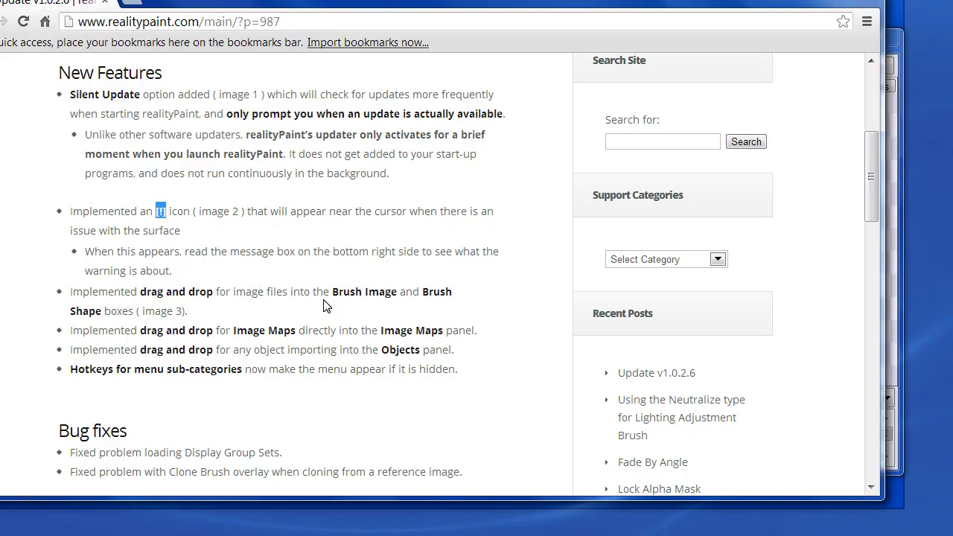
# Highlight 'Brush Image' in the release notes, then close realityPaint's manager to show the toucan model.
pyautogui.moveTo(335, 295); pyautogui.dragTo(397, 292)
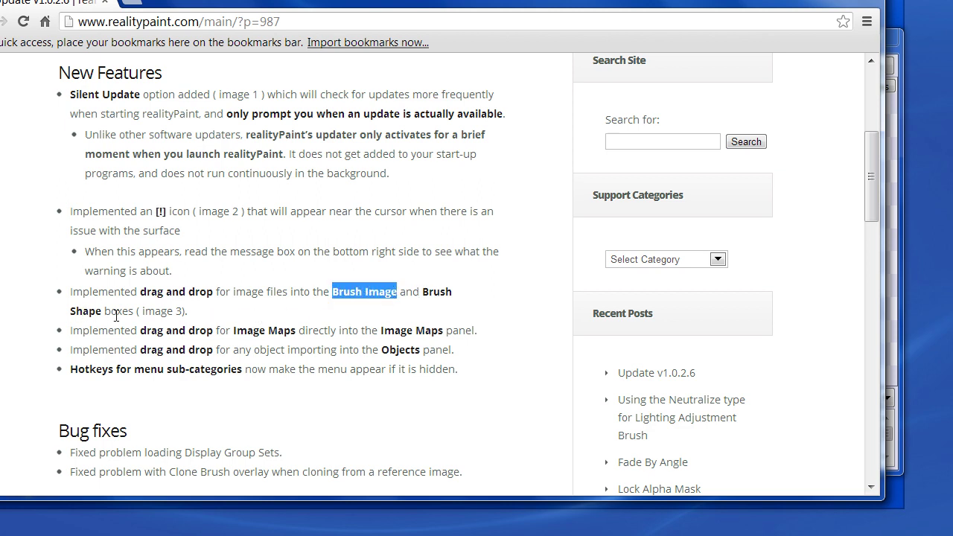
pyautogui.scroll(-5, 319, 266)
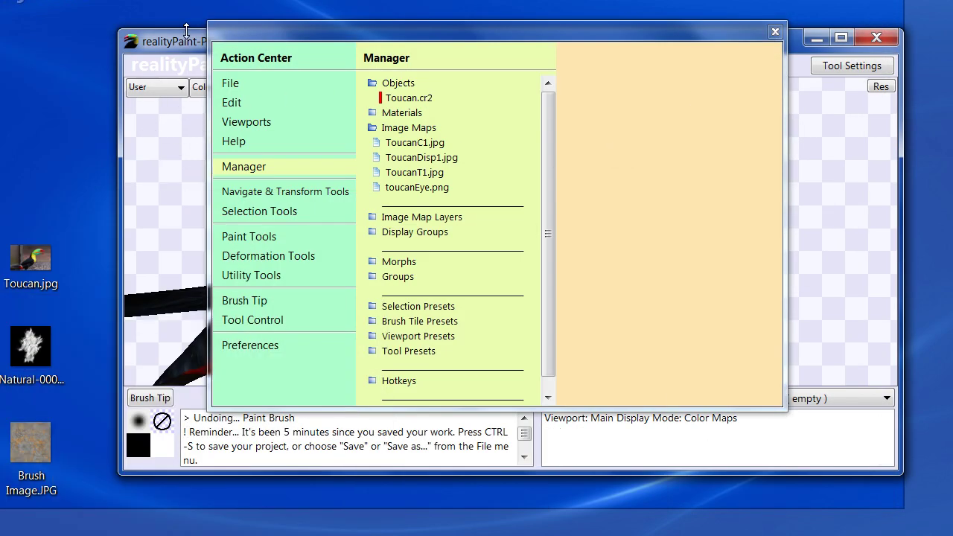
pyautogui.click(597, 68)
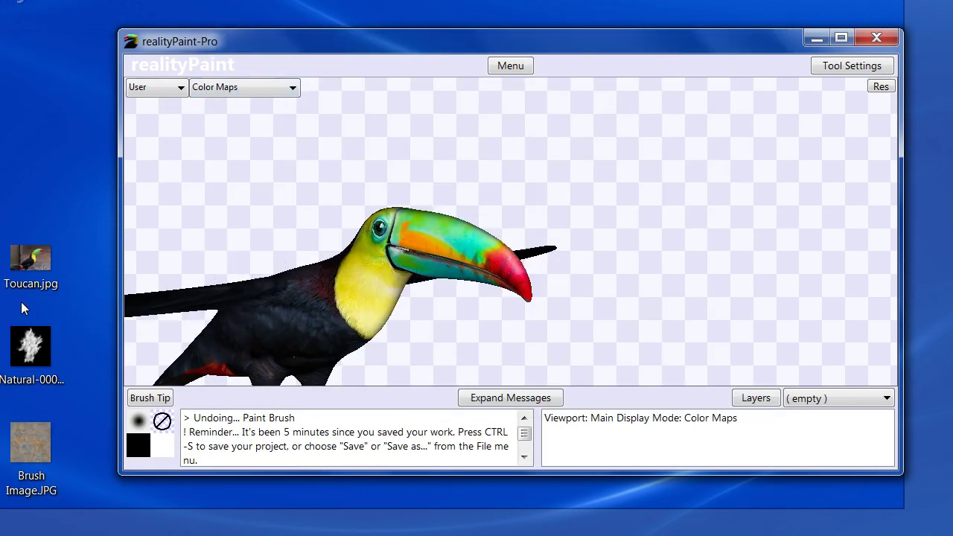
# Try loading Brush Image.JPG and Natural-0004.png as brush image and tip from the desktop.
pyautogui.click(163, 422)
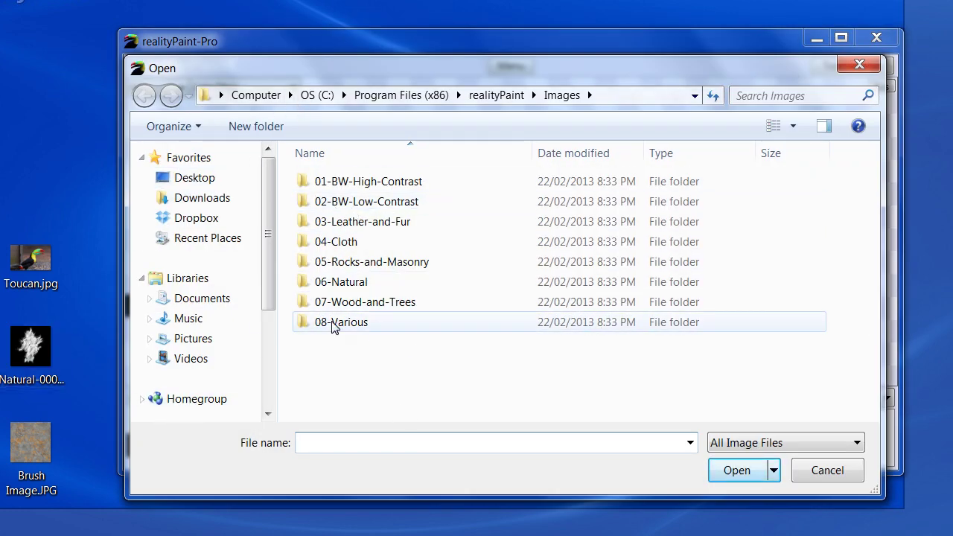
pyautogui.click(819, 475)
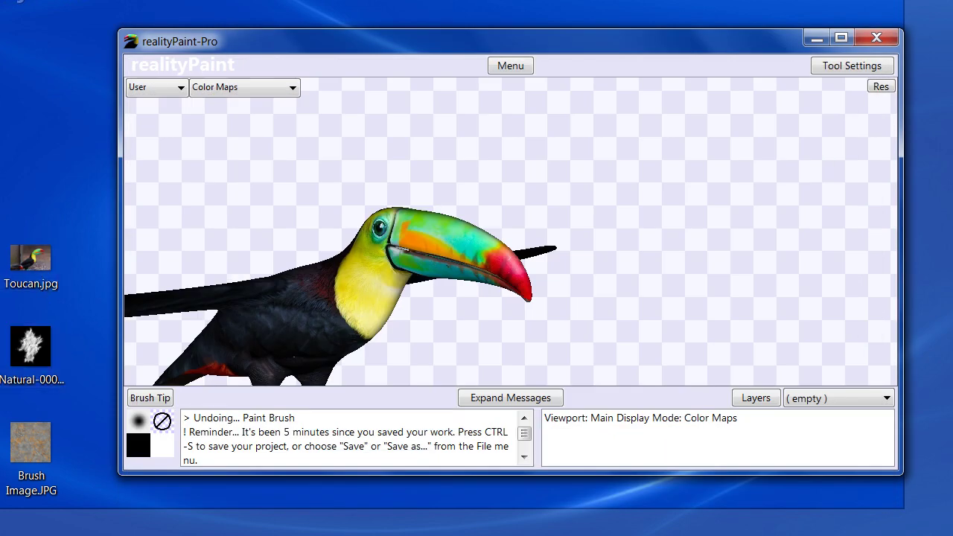
pyautogui.moveTo(39, 454); pyautogui.dragTo(154, 420)
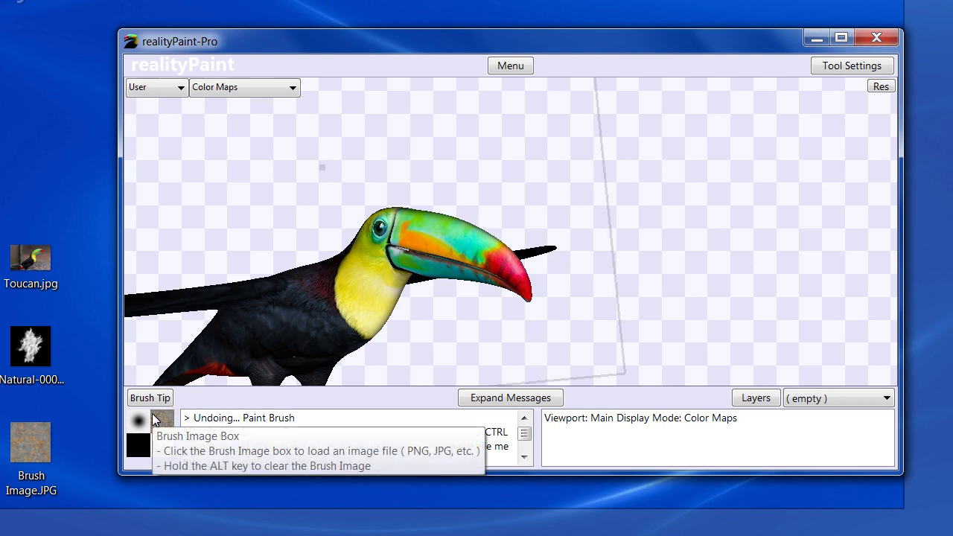
pyautogui.click(44, 352)
pyautogui.moveTo(35, 352); pyautogui.dragTo(136, 435)
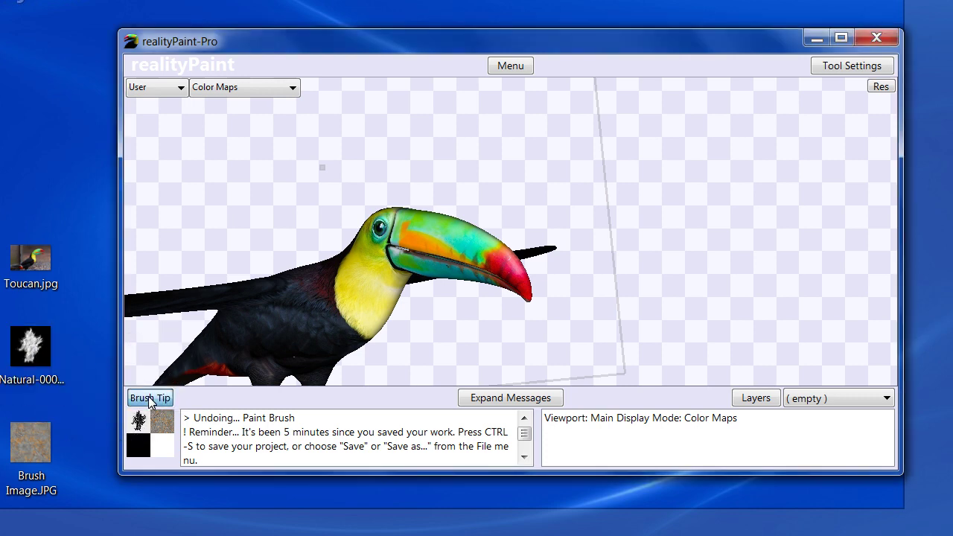
# In Brush Tip settings, reset Brush Shape to soft round and clear the Brush Image.
pyautogui.click(150, 398)
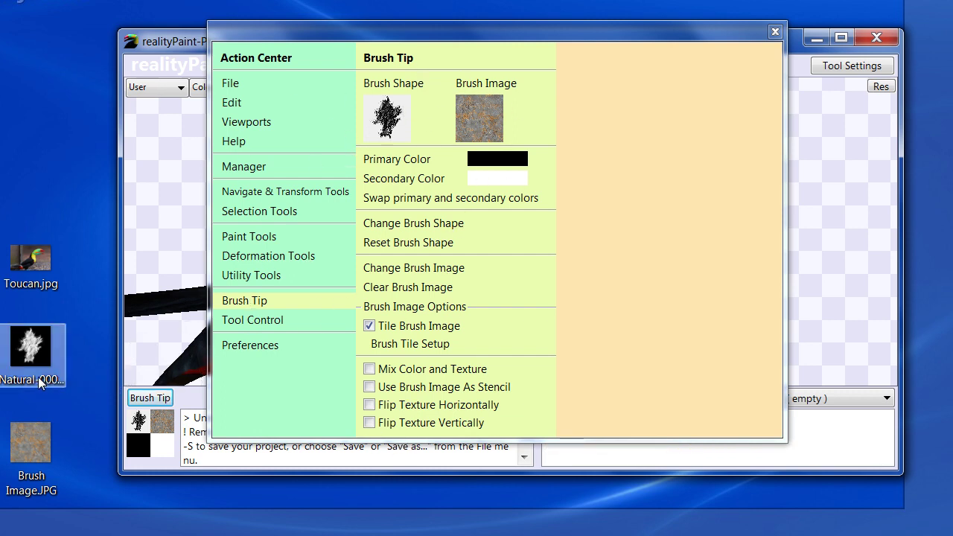
pyautogui.moveTo(32, 348)
pyautogui.mouseDown()
pyautogui.moveTo(34, 372)
pyautogui.moveTo(387, 112)
pyautogui.mouseUp()
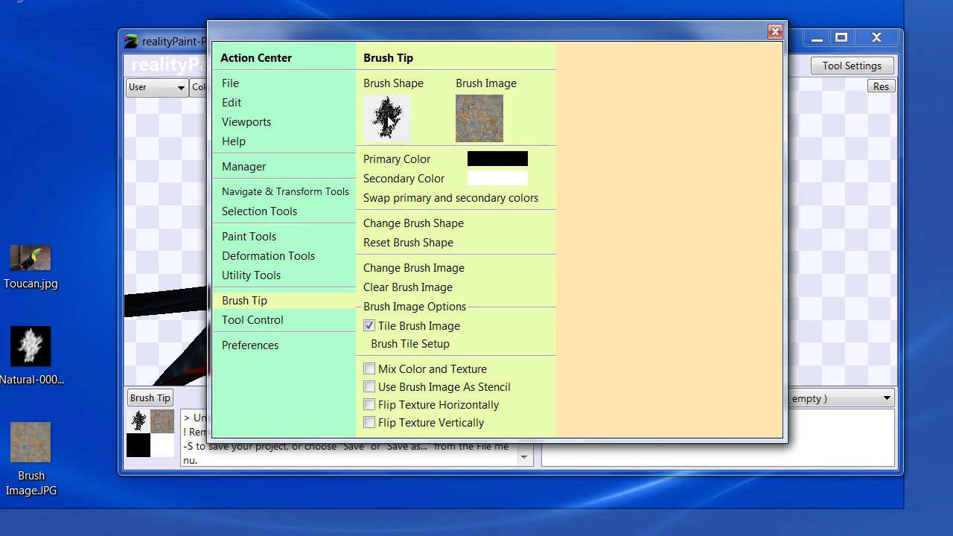
pyautogui.click(387, 112)
pyautogui.press('Escape')
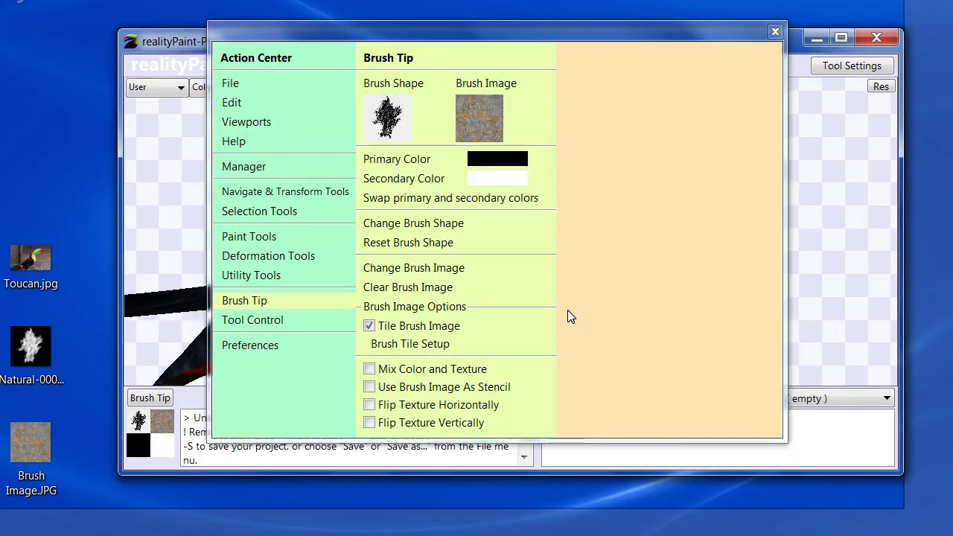
pyautogui.click(387, 124)
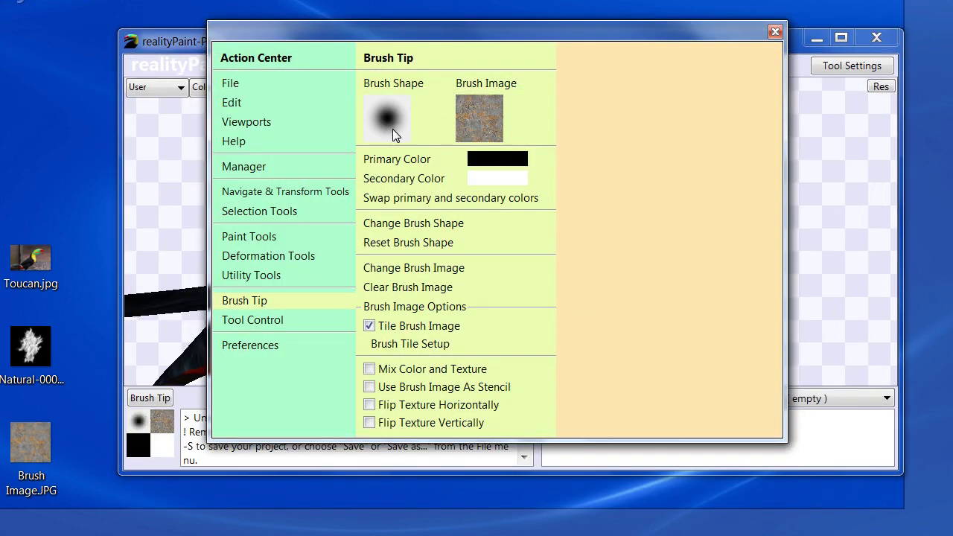
pyautogui.click(480, 119)
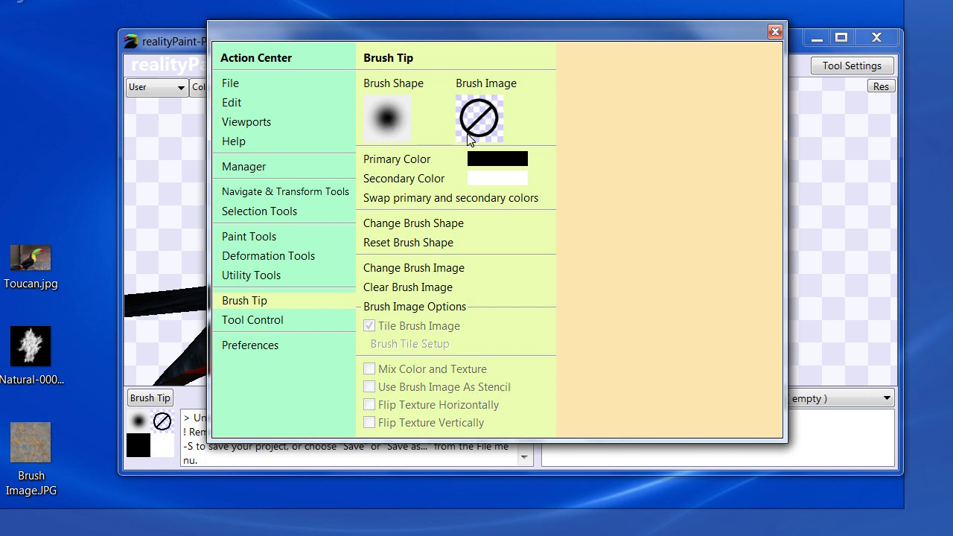
pyautogui.click(775, 31)
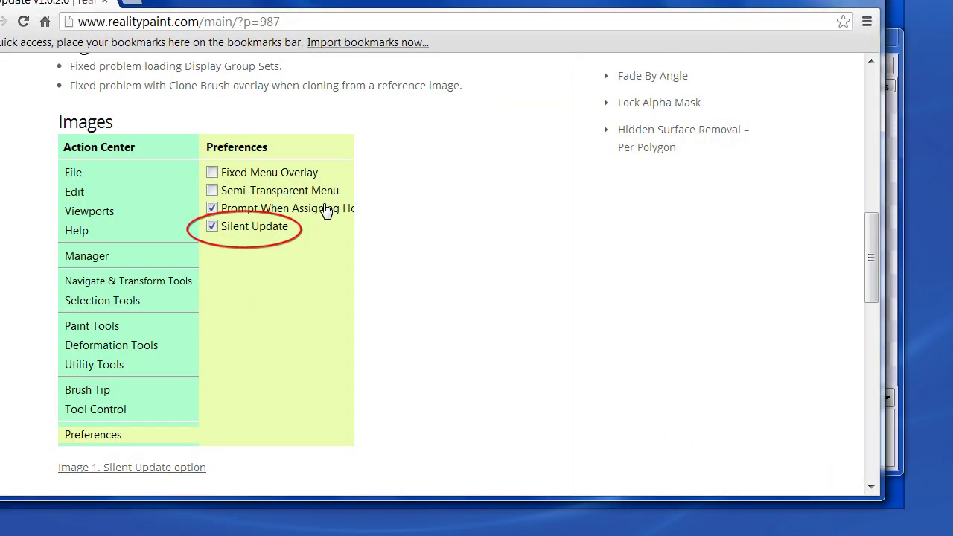
pyautogui.scroll(10, 320, 201)
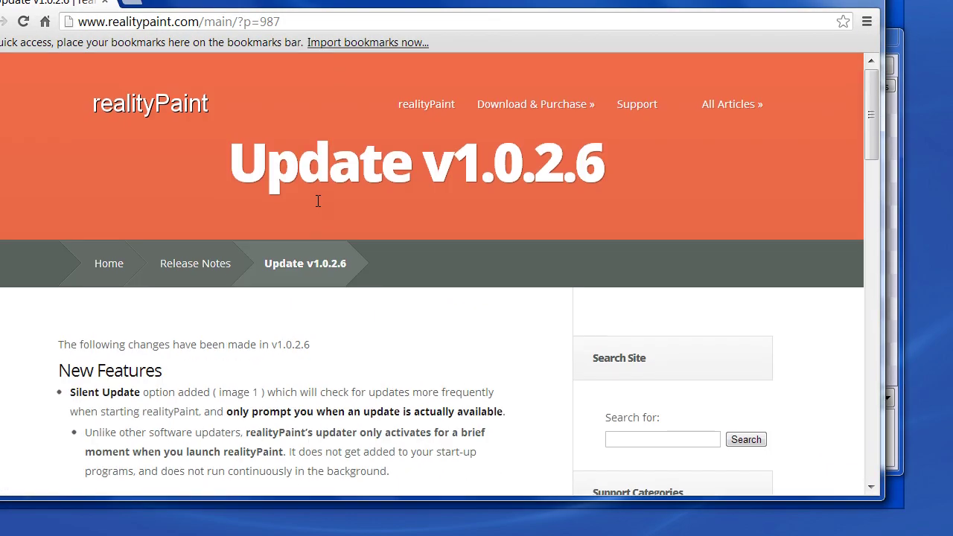
pyautogui.scroll(-7, 320, 201)
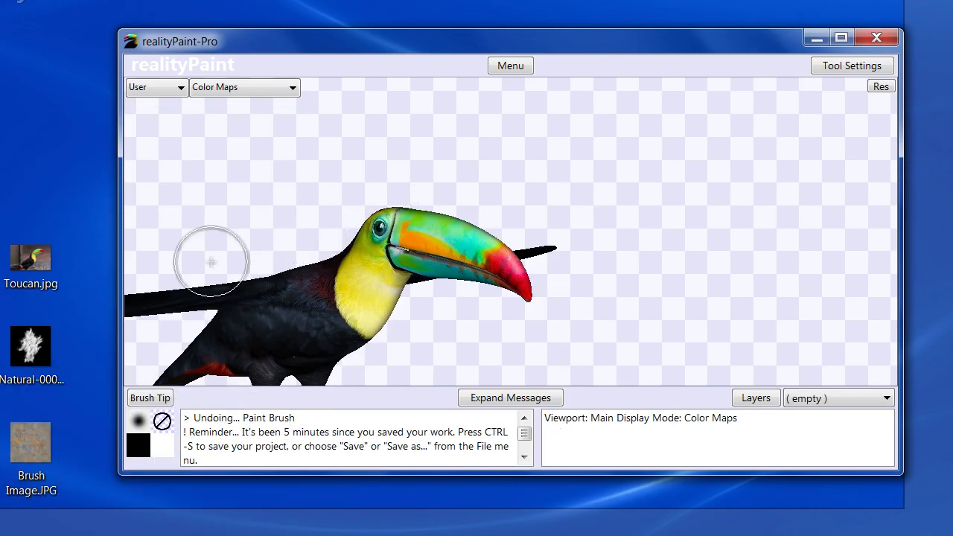
# Open the Manager's object list and import Toucan.jpg as a reference object with Ctrl+I.
pyautogui.press('space')
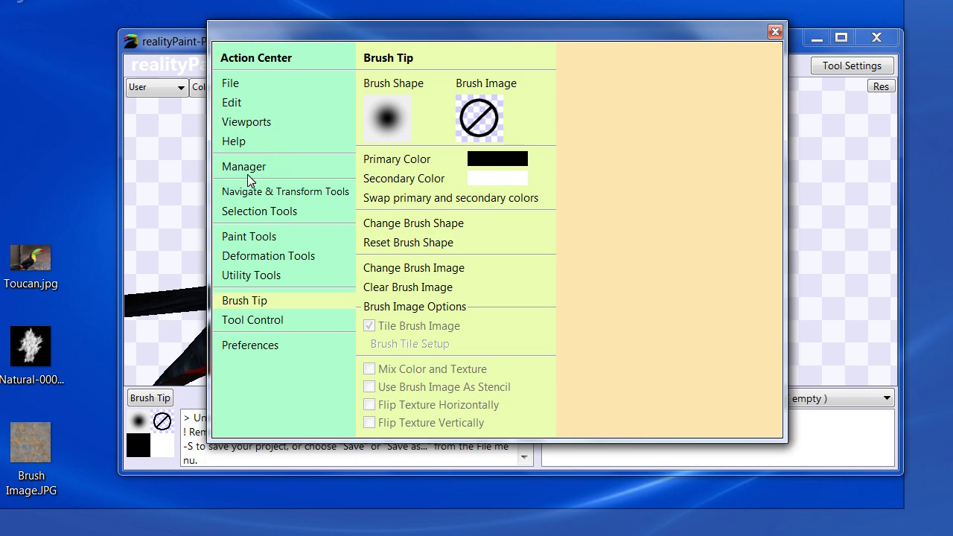
pyautogui.click(250, 168)
pyautogui.click(409, 85)
pyautogui.click(406, 103)
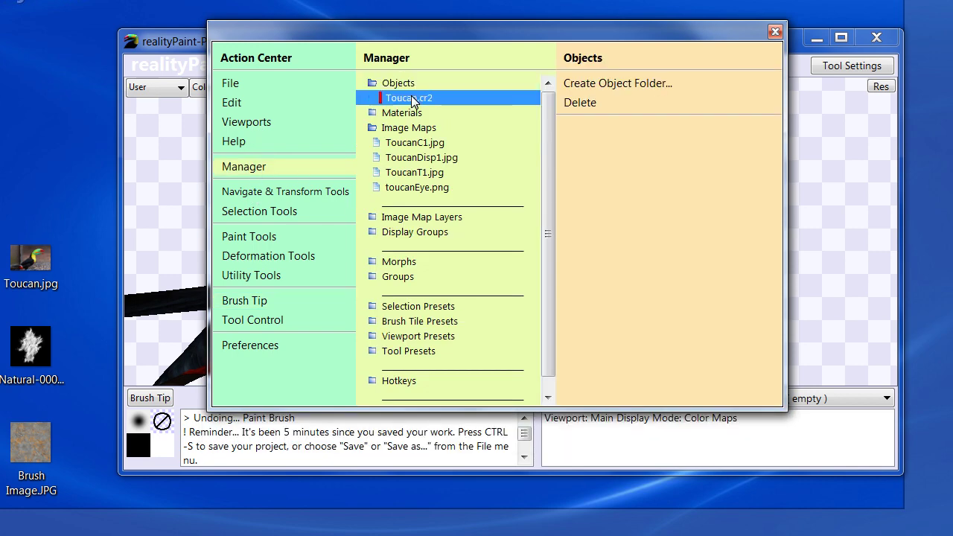
pyautogui.click(400, 83)
pyautogui.click(404, 99)
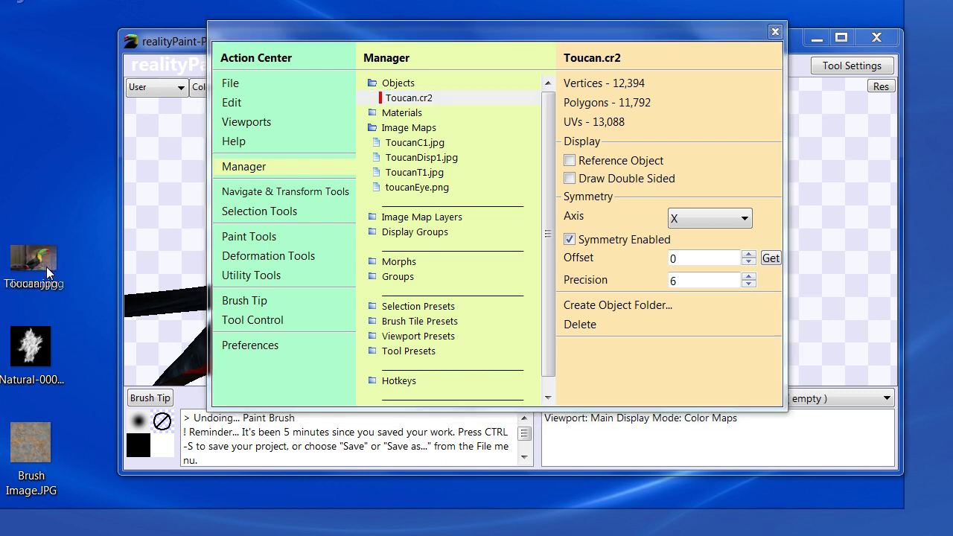
pyautogui.hotkey('ctrl', 'i')
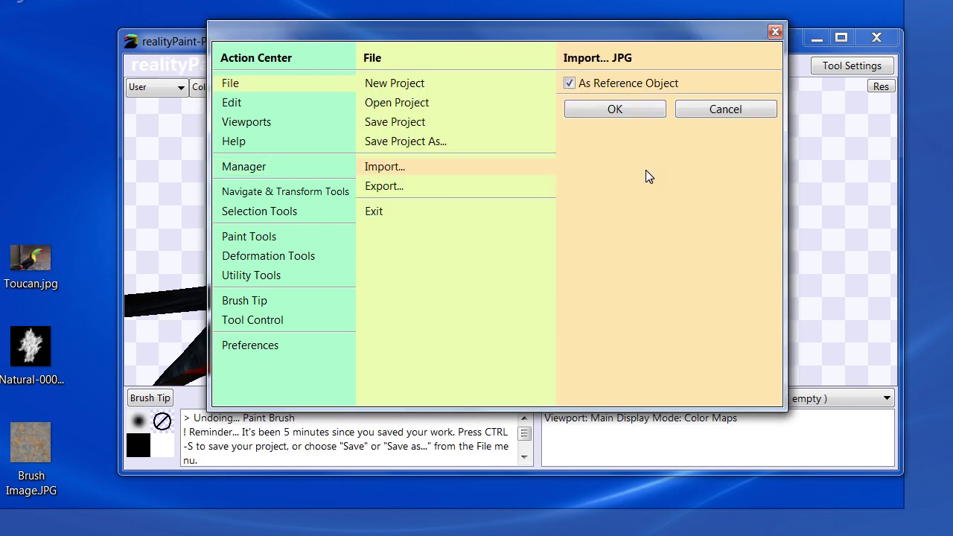
pyautogui.click(596, 110)
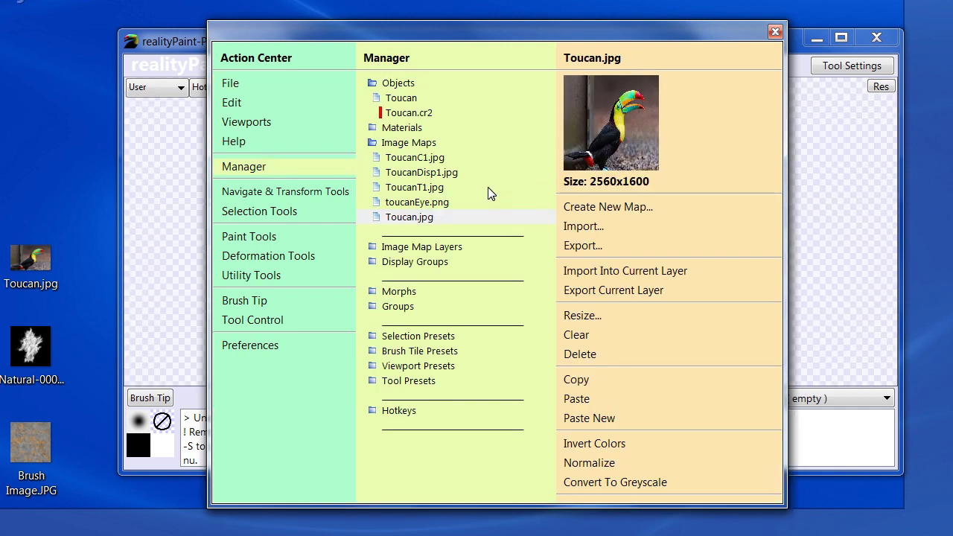
# Delete the new Toucan reference object and its associated maps.
pyautogui.click(398, 99)
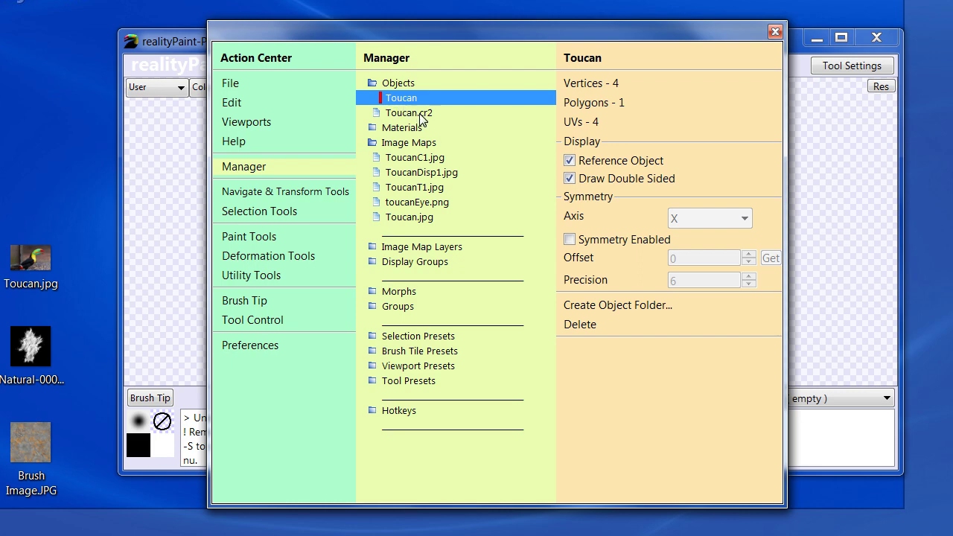
pyautogui.click(580, 326)
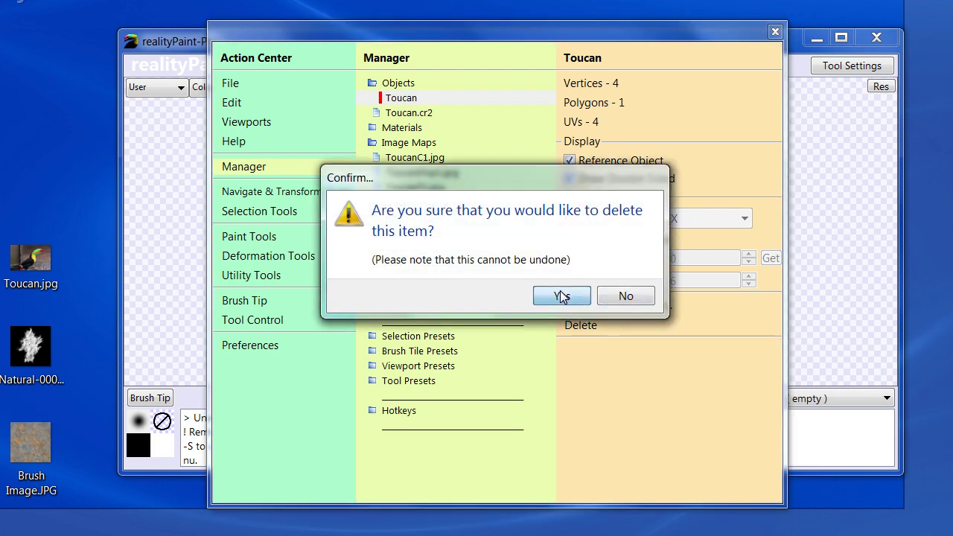
pyautogui.click(564, 295)
pyautogui.click(641, 279)
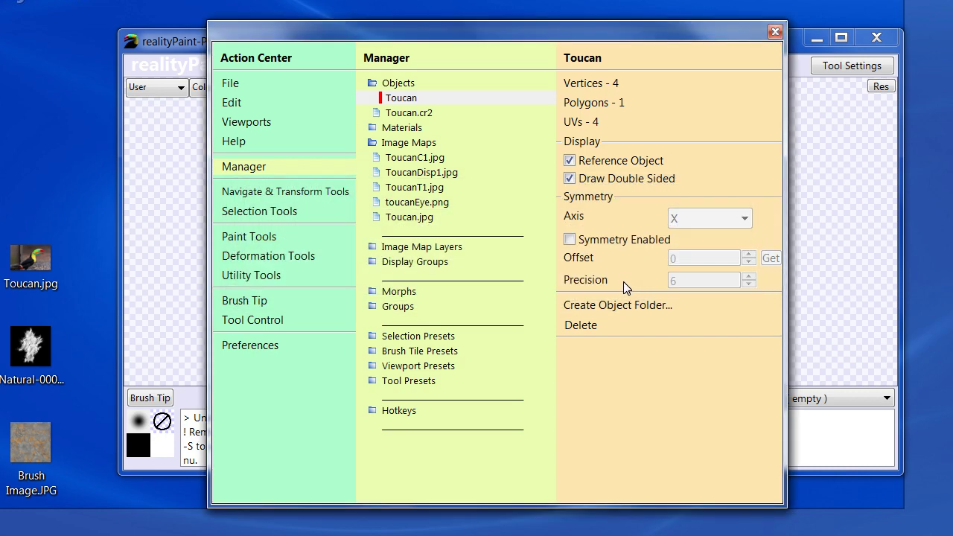
pyautogui.click(774, 31)
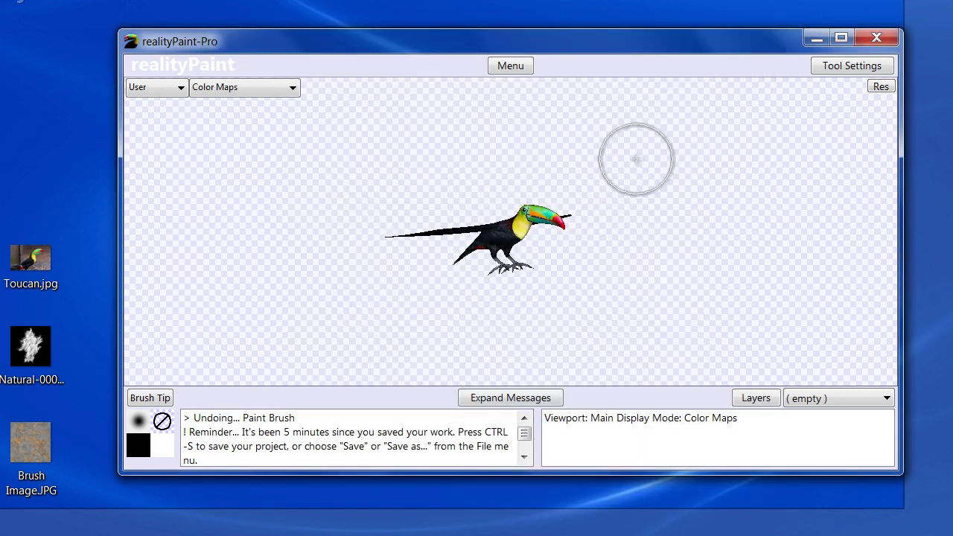
# Use the Zoom View tool to frame a rectangle around the toucan's head.
pyautogui.press('z')
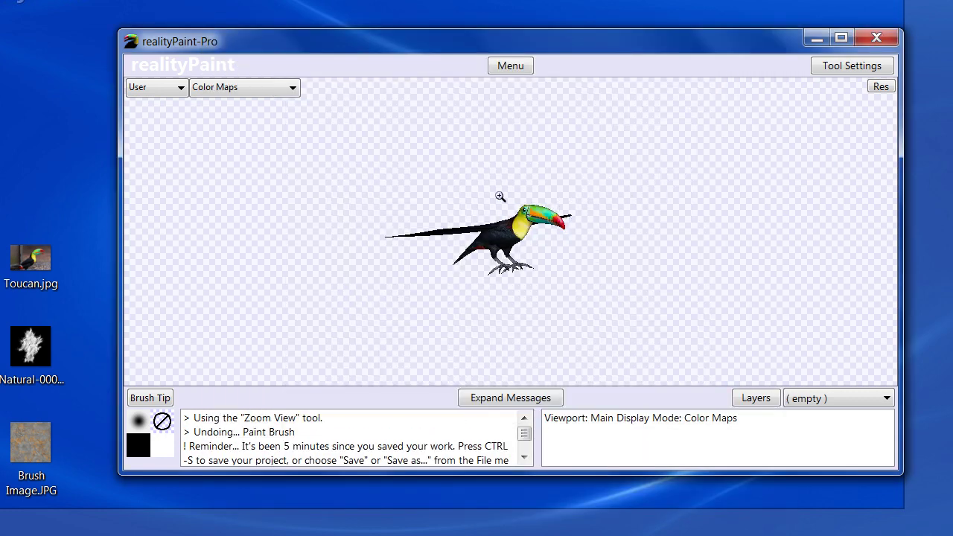
pyautogui.moveTo(494, 196); pyautogui.dragTo(578, 253)
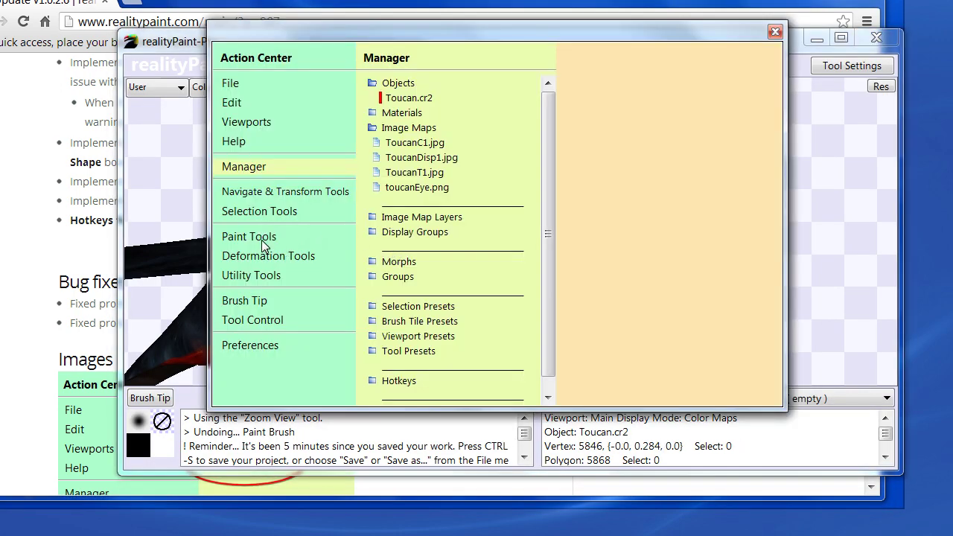
# Assign Ctrl+P as the hotkey for the Paint Tools category and test it.
pyautogui.click(249, 236)
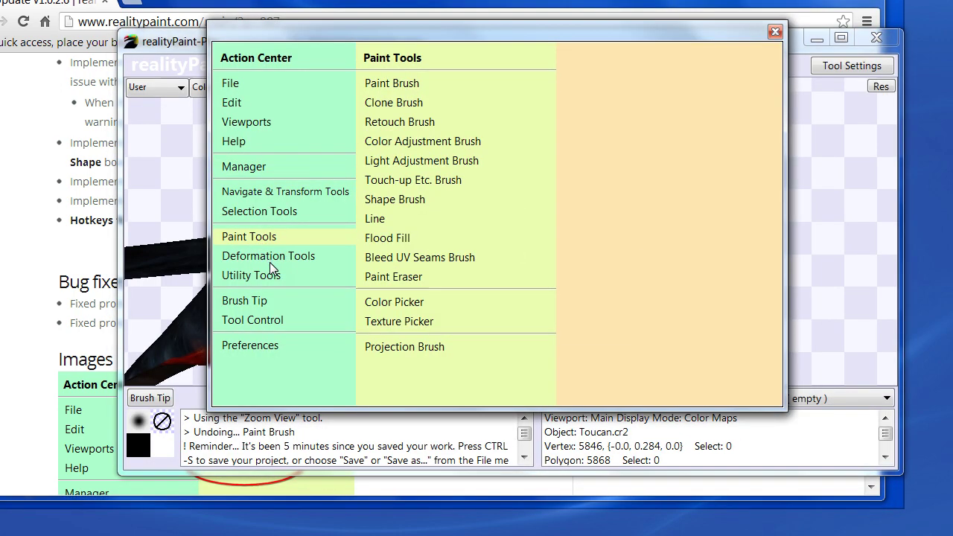
pyautogui.rightClick(271, 237)
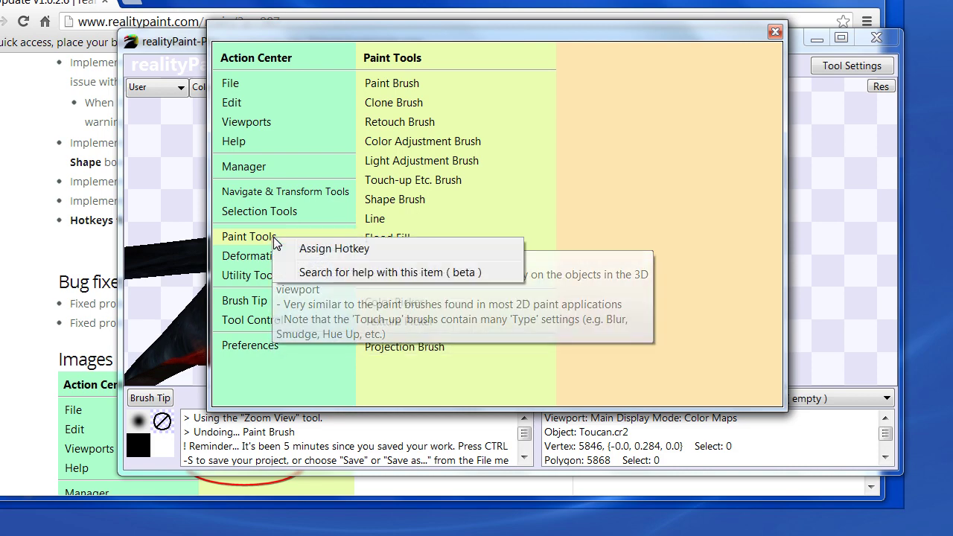
pyautogui.click(316, 248)
pyautogui.hotkey('ctrl', 'p')
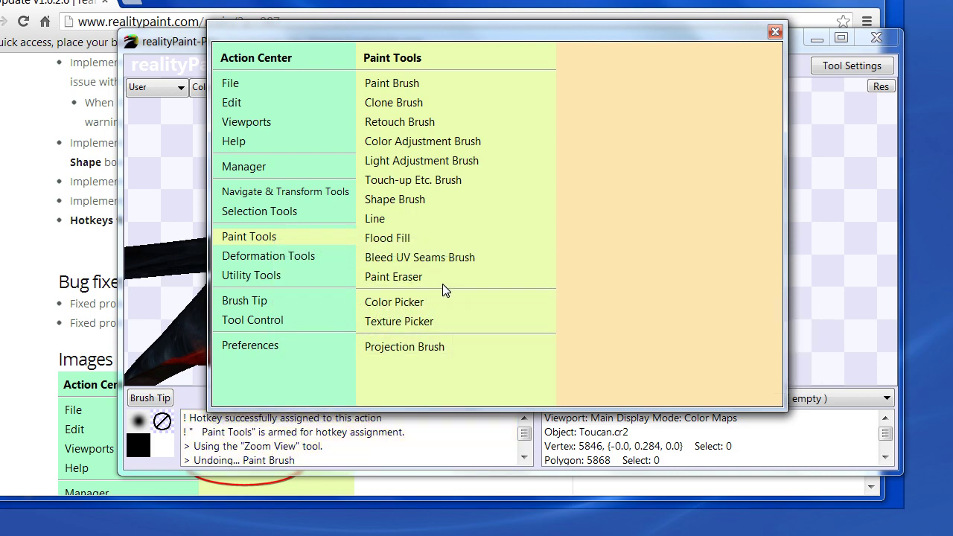
pyautogui.press('Escape')
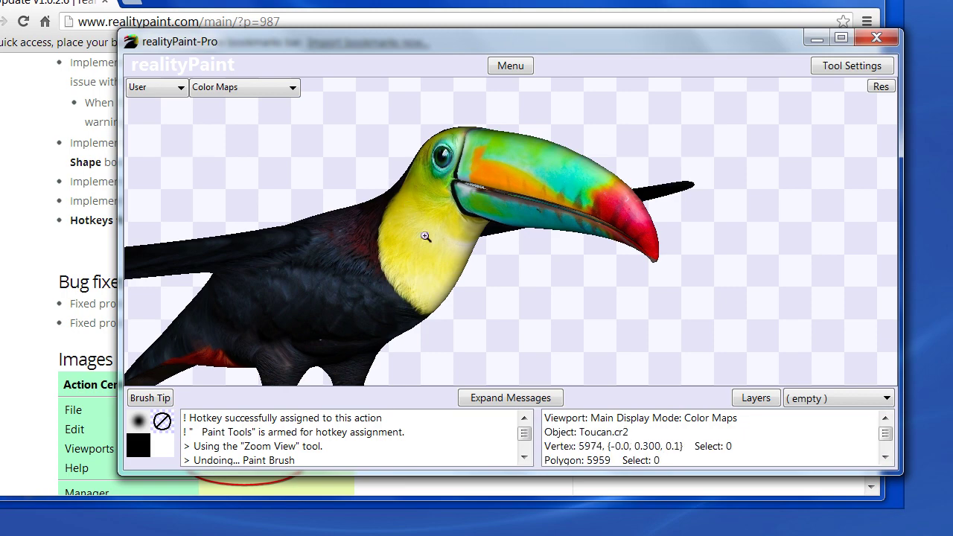
pyautogui.hotkey('ctrl', 'p')
pyautogui.hotkey('ctrl', 'p')
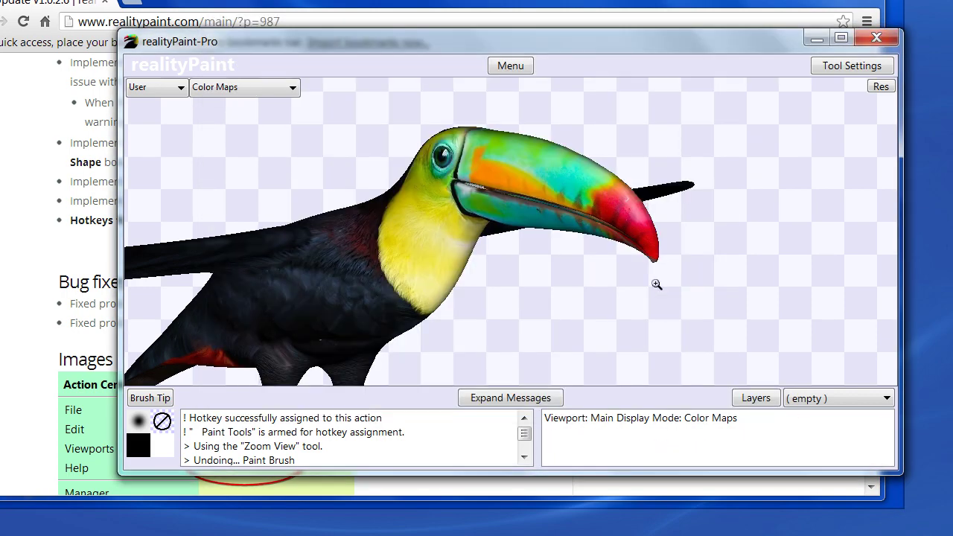
# Reopen the menu to confirm it lands on Paint Tools, nudging the panel down slightly.
pyautogui.click(798, 4)
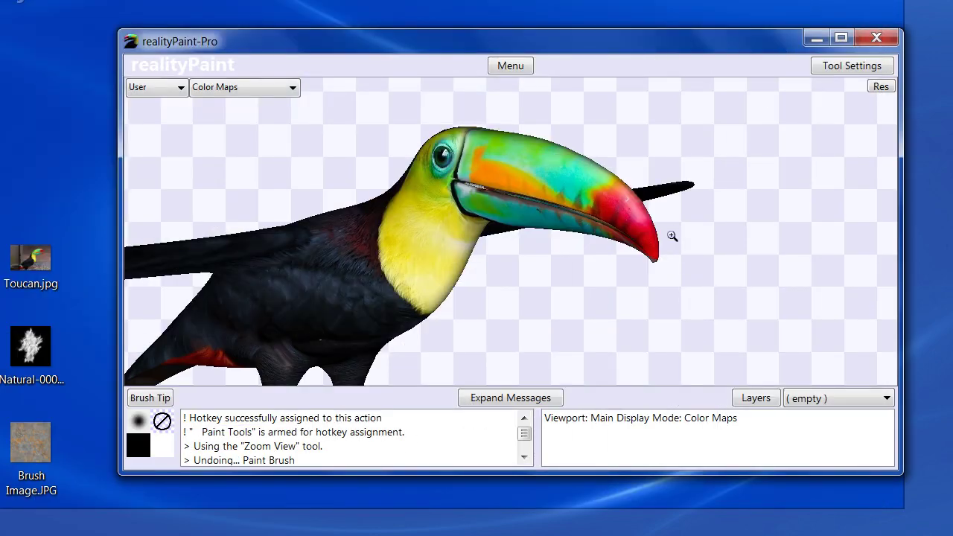
pyautogui.press('space')
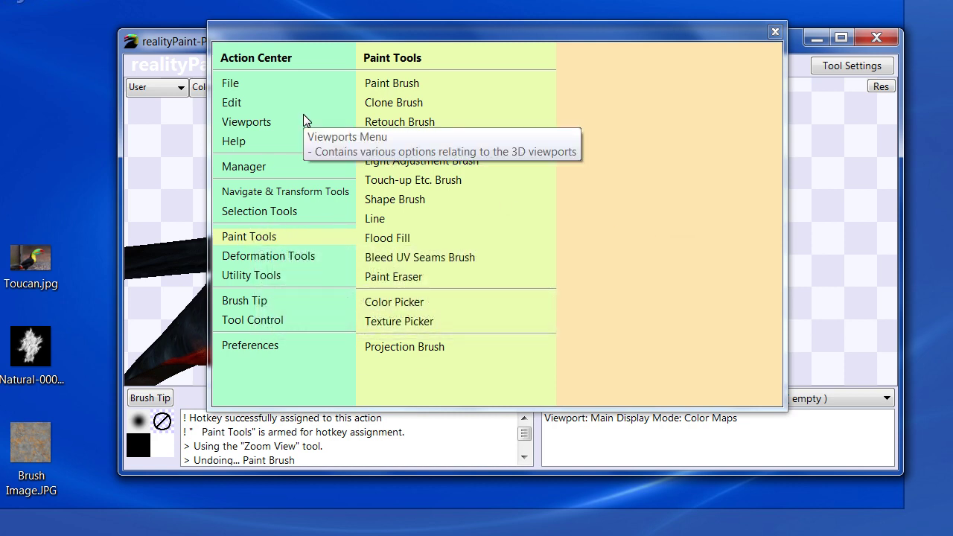
pyautogui.moveTo(402, 42); pyautogui.dragTo(406, 70)
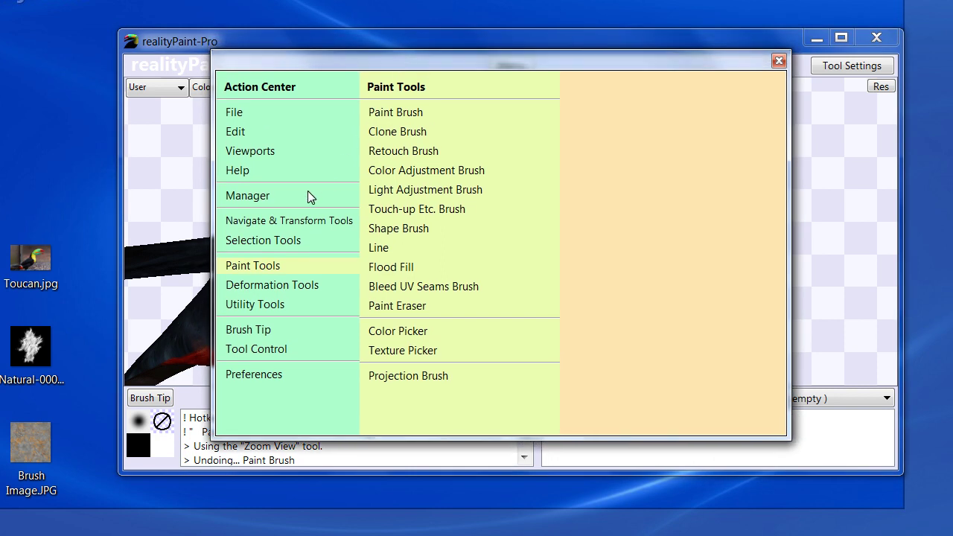
pyautogui.press('Escape')
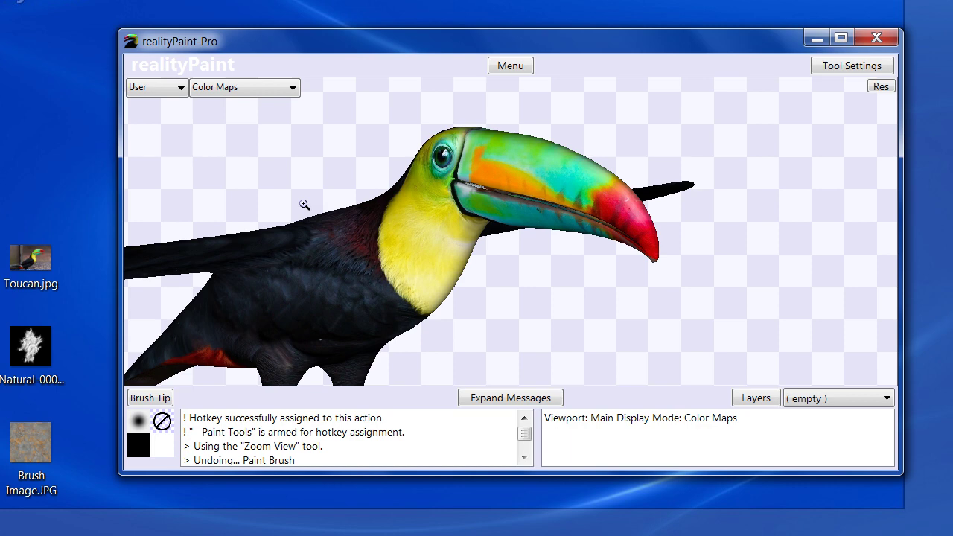
pyautogui.press('space')
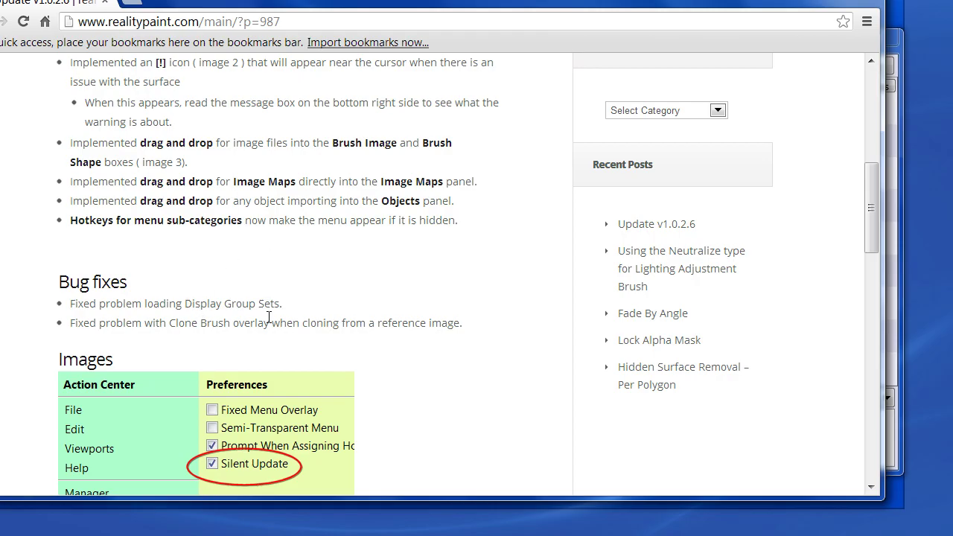
# Highlight 'Display Group Sets.' in Chrome's Bug fixes list, then return to realityPaint's Manager.
pyautogui.scroll(-1, 259, 286)
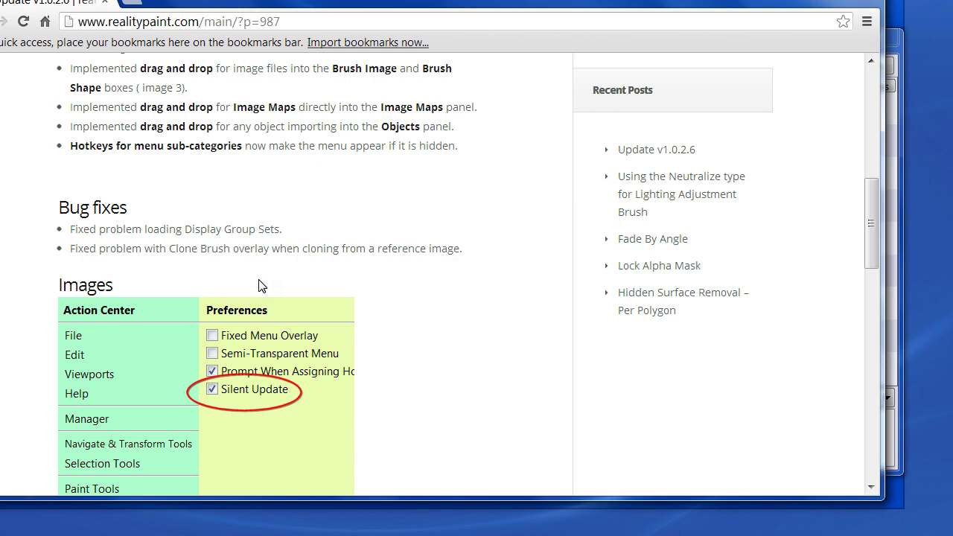
pyautogui.scroll(-2, 260, 286)
pyautogui.scroll(1, 260, 285)
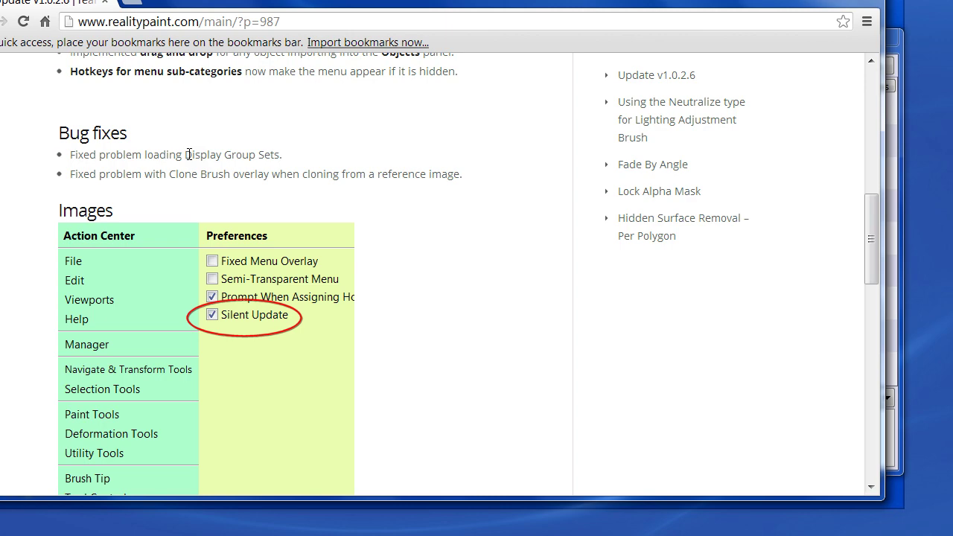
pyautogui.moveTo(186, 154); pyautogui.dragTo(283, 154)
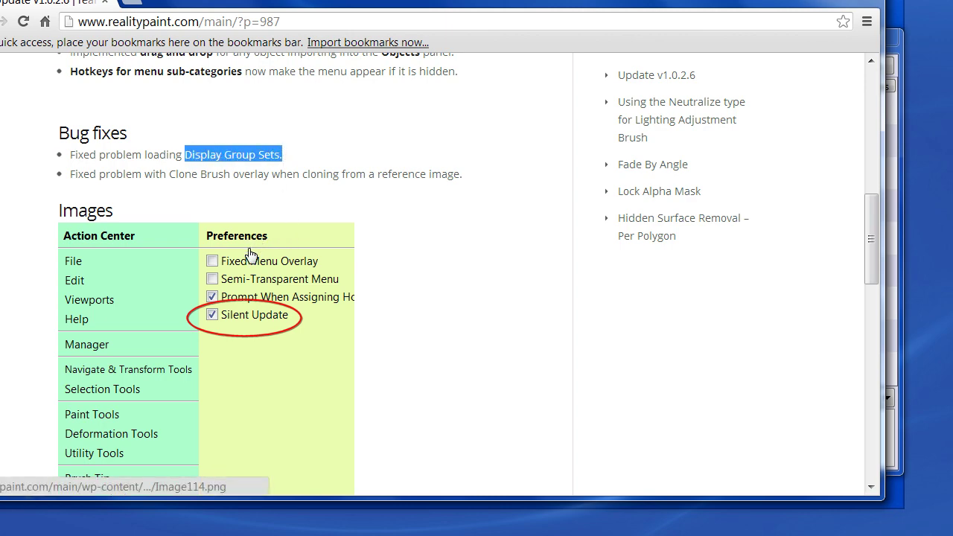
pyautogui.hotkey('alt', 'Tab')
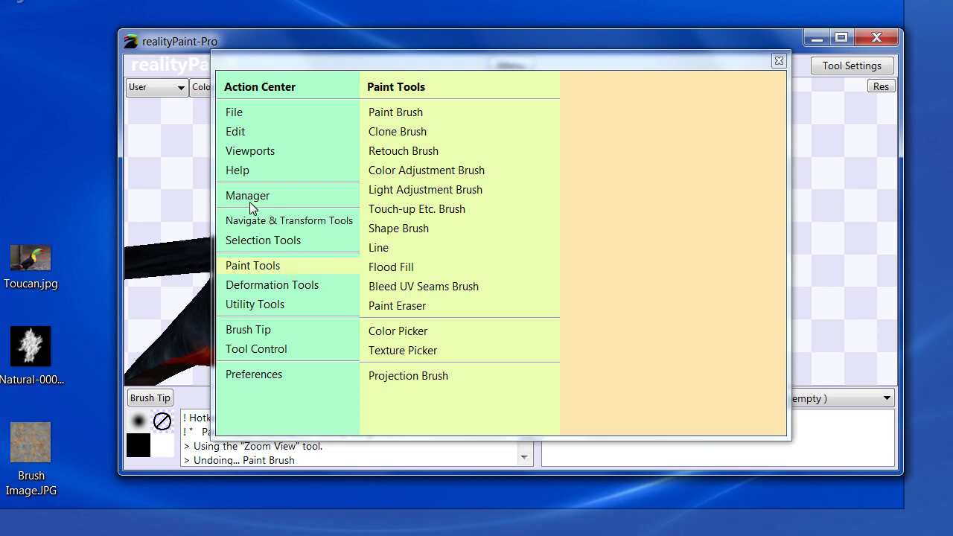
pyautogui.click(249, 200)
# Show the toucan's All Polygons, Head and Body display groups, then set export Type to Display Groups and cancel.
pyautogui.click(413, 262)
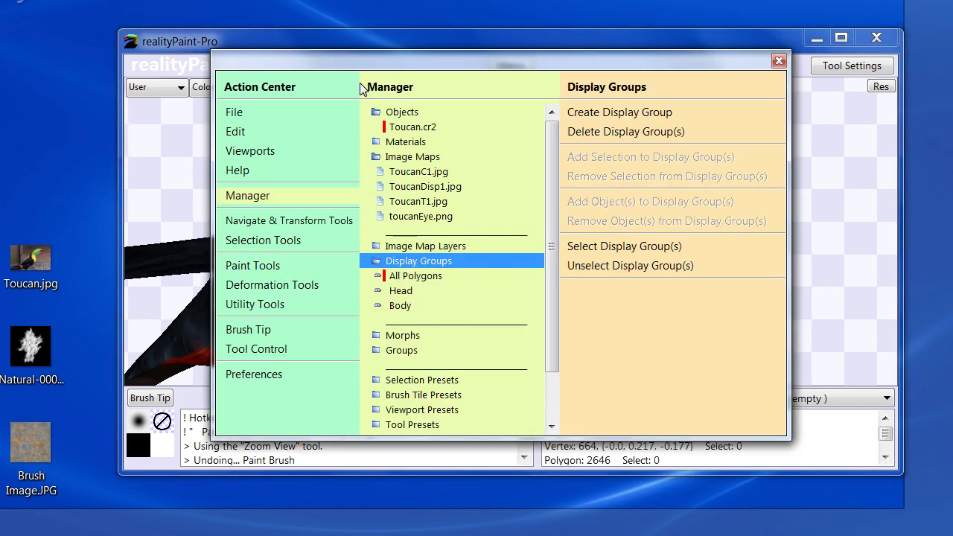
pyautogui.moveTo(365, 71); pyautogui.dragTo(434, 251)
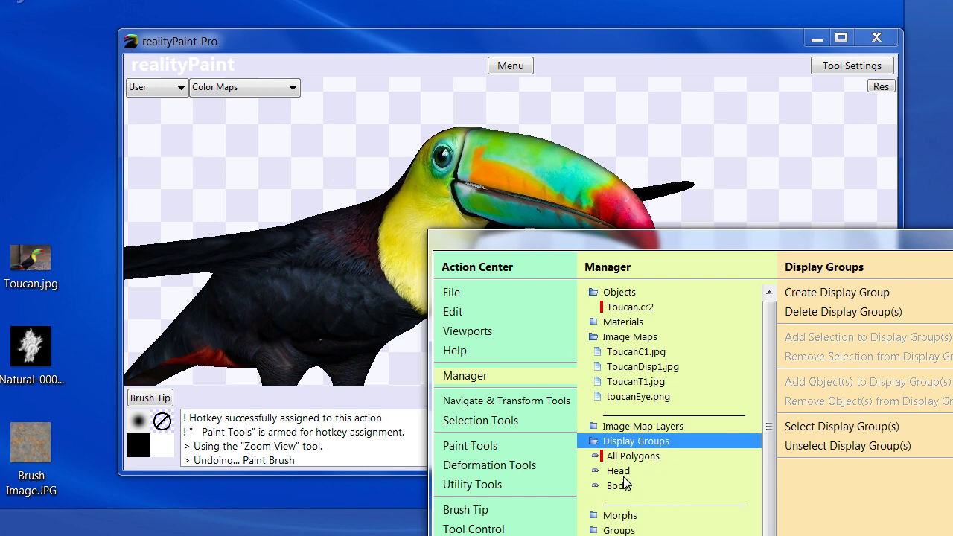
pyautogui.click(450, 293)
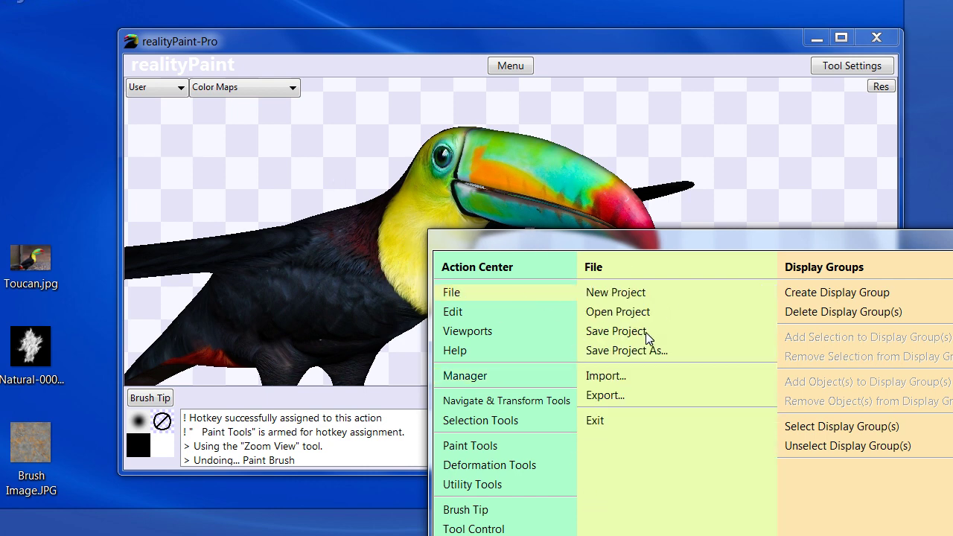
pyautogui.click(668, 395)
pyautogui.click(893, 296)
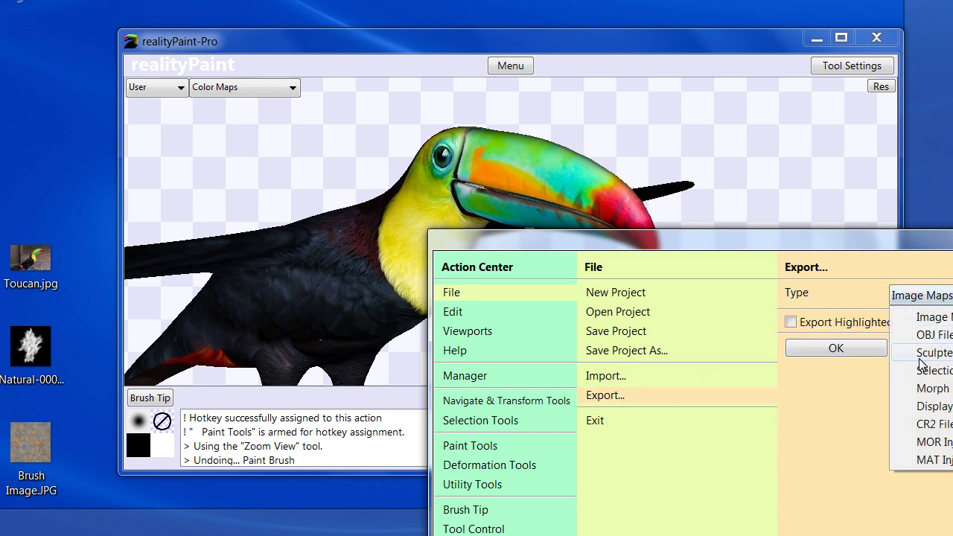
pyautogui.click(941, 408)
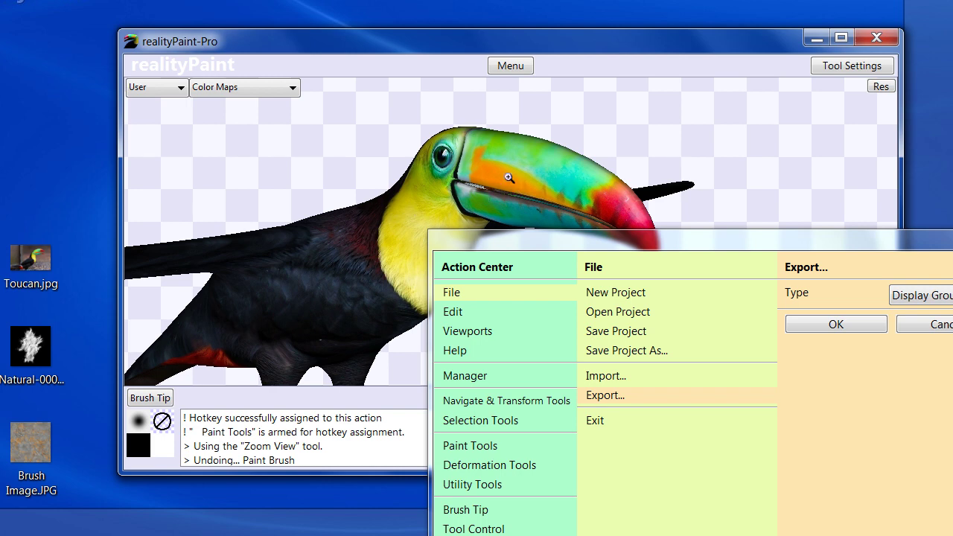
pyautogui.moveTo(558, 240); pyautogui.dragTo(490, 176)
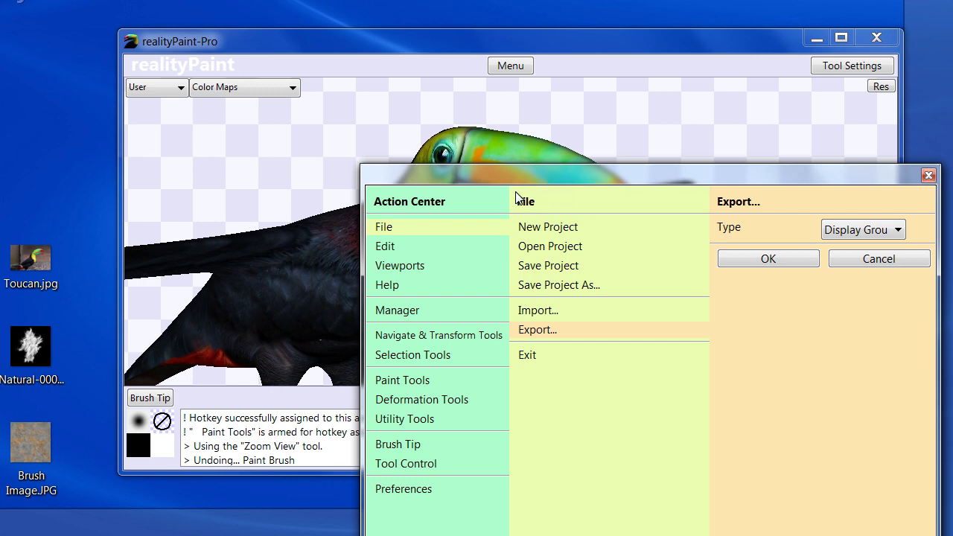
pyautogui.press('Escape')
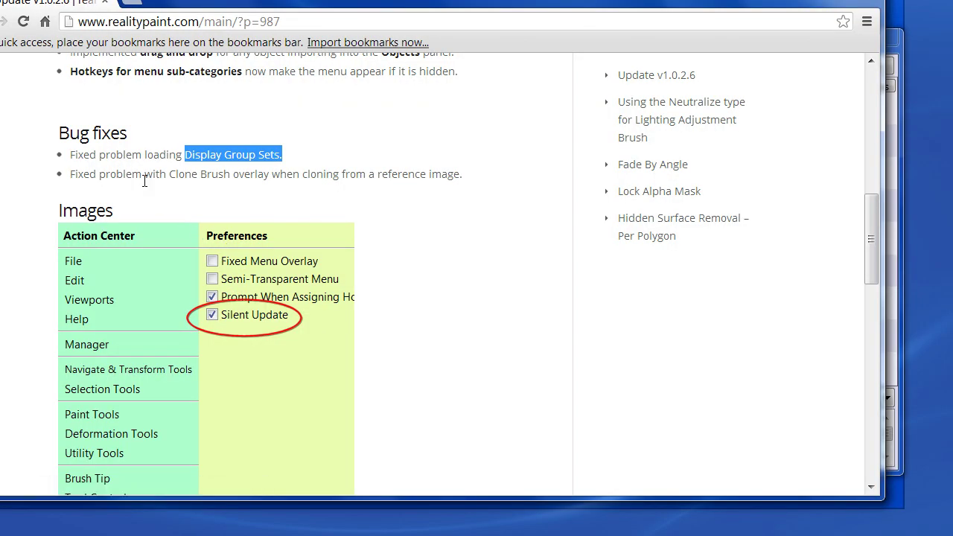
# Highlight the Clone Brush overlay fix, then drag desktop Toucan.jpg onto realityPaint.
pyautogui.click(193, 175)
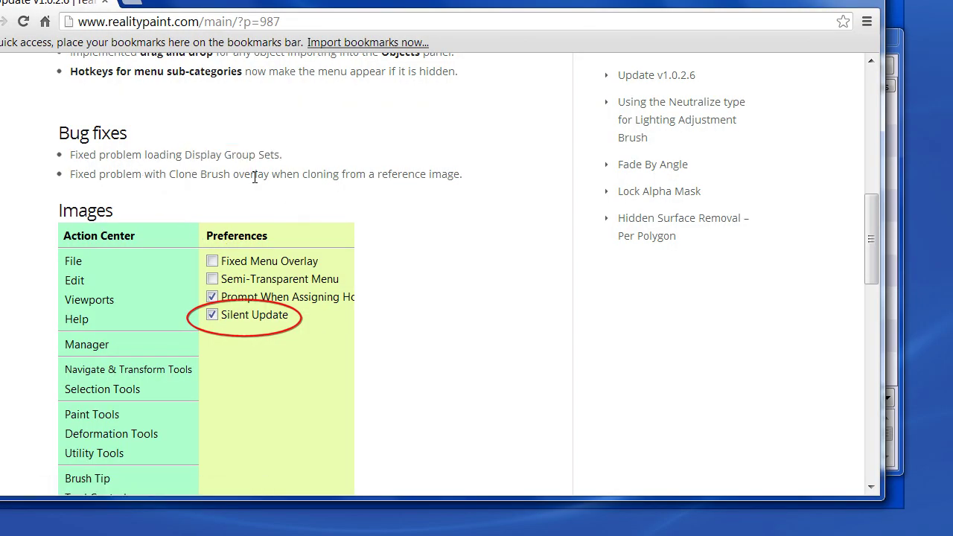
pyautogui.moveTo(234, 177); pyautogui.dragTo(345, 178)
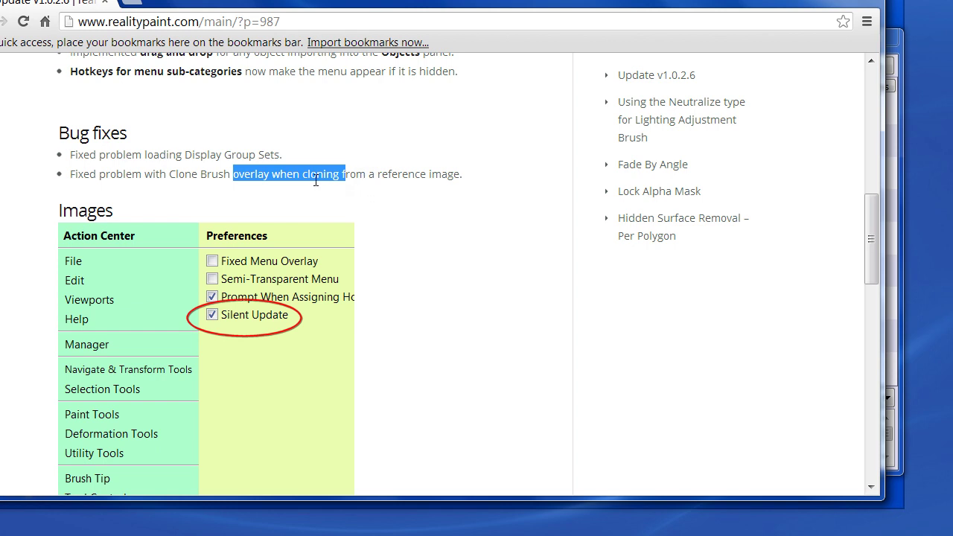
pyautogui.click(316, 180)
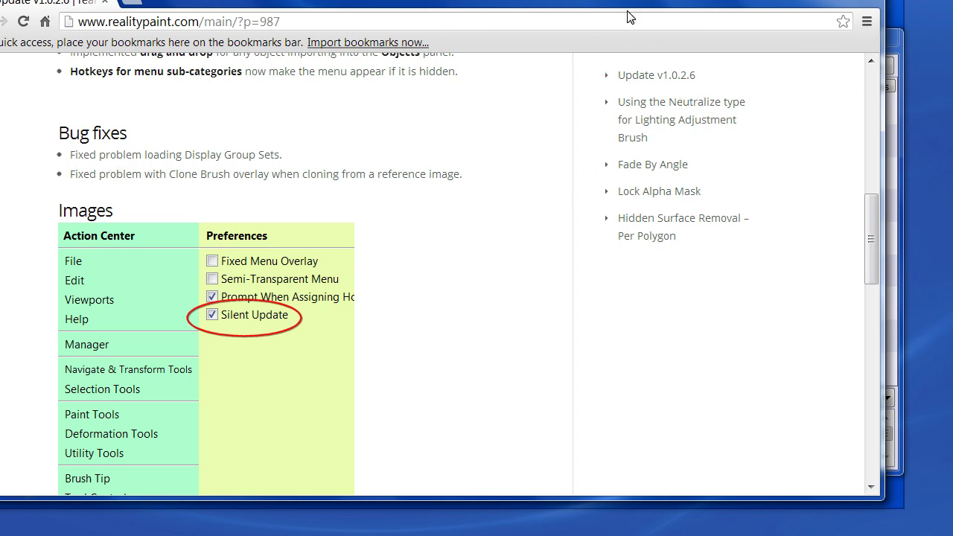
pyautogui.moveTo(627, 15); pyautogui.dragTo(810, 365)
pyautogui.moveTo(30, 261); pyautogui.dragTo(662, 369)
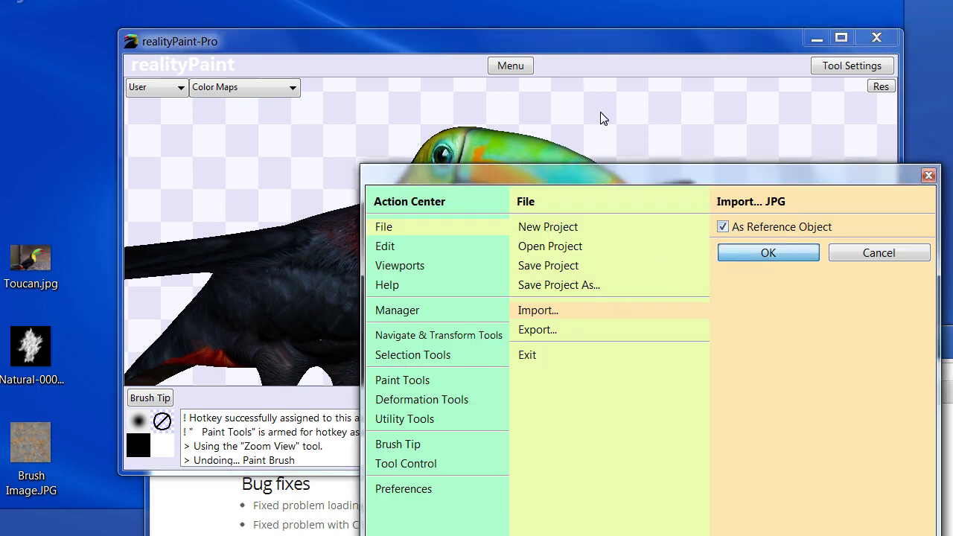
# Import Toucan.jpg as a reference object, zoom in, and select the Clone Brush.
pyautogui.click(733, 254)
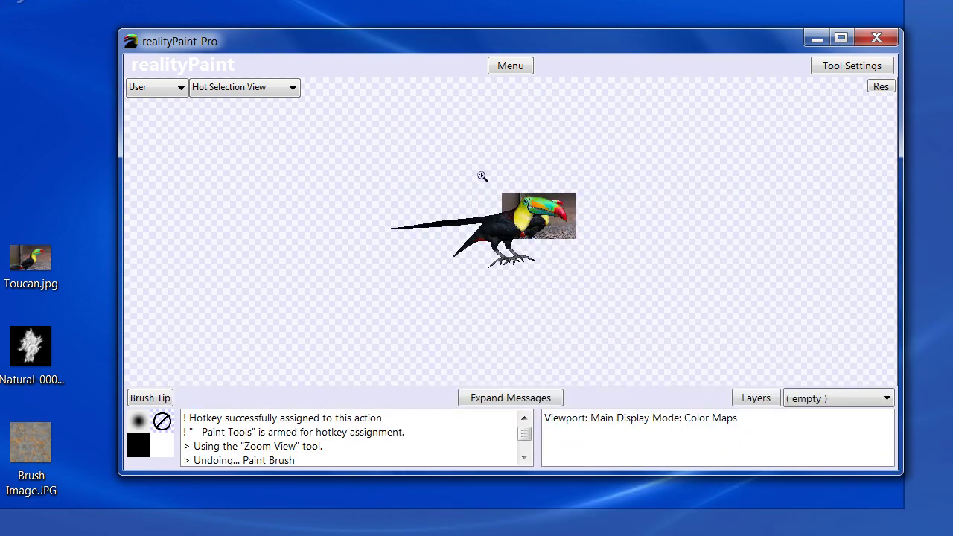
pyautogui.moveTo(481, 176); pyautogui.dragTo(605, 257)
pyautogui.rightClick(323, 219)
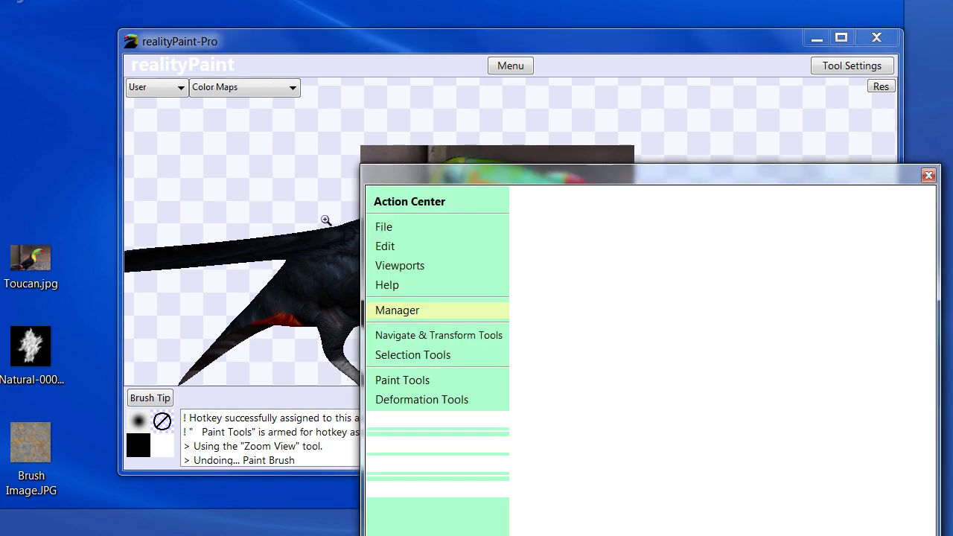
pyautogui.click(402, 380)
pyautogui.click(547, 246)
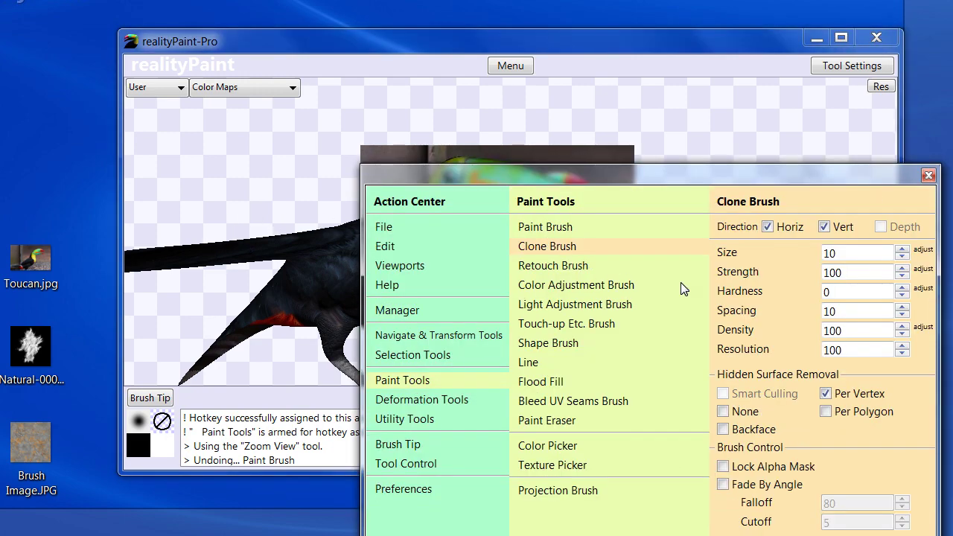
pyautogui.click(606, 186)
# Clone the photo's gravel onto the toucan's throat twice, undoing each attempt.
pyautogui.click(588, 262)
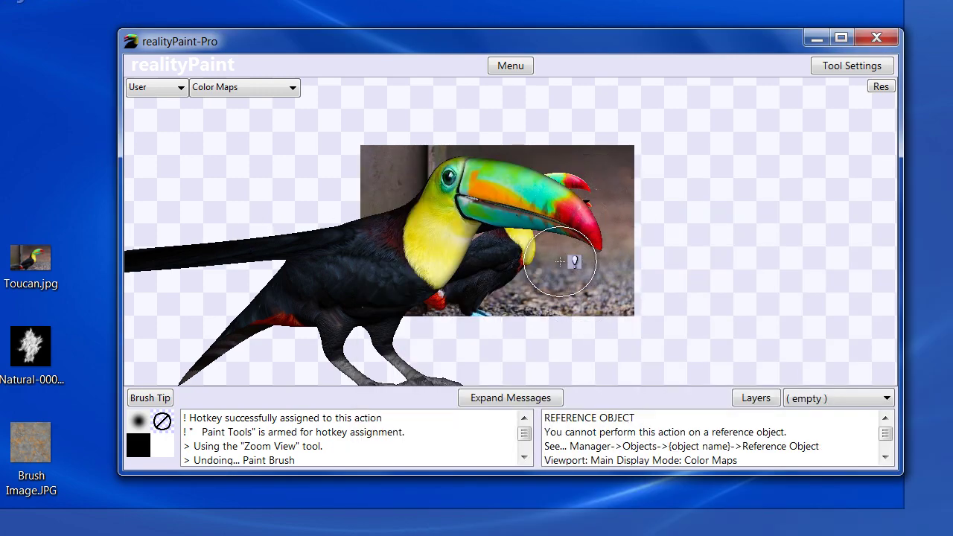
pyautogui.click(547, 277)
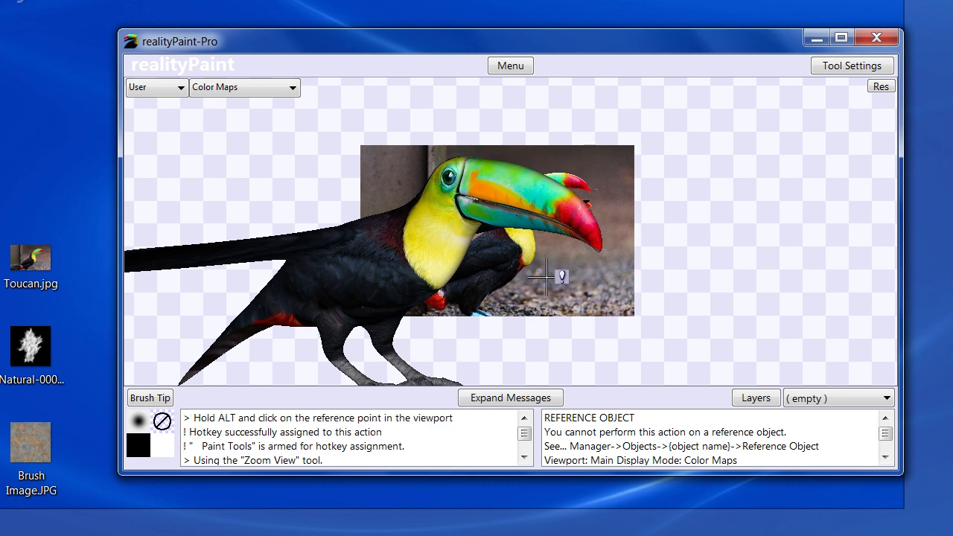
pyautogui.keyDown('alt'); pyautogui.click(547, 277); pyautogui.keyUp('alt')
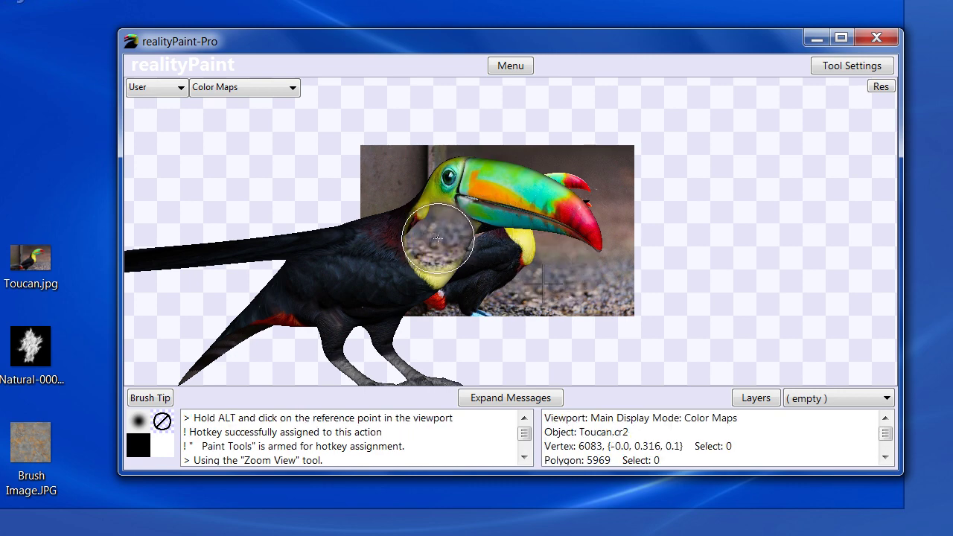
pyautogui.moveTo(438, 238)
pyautogui.mouseDown()
pyautogui.moveTo(436, 249)
pyautogui.moveTo(421, 225)
pyautogui.moveTo(428, 260)
pyautogui.moveTo(436, 250)
pyautogui.moveTo(414, 255)
pyautogui.moveTo(487, 262)
pyautogui.moveTo(457, 234)
pyautogui.moveTo(487, 251)
pyautogui.mouseUp()
pyautogui.hotkey('ctrl', 'z')
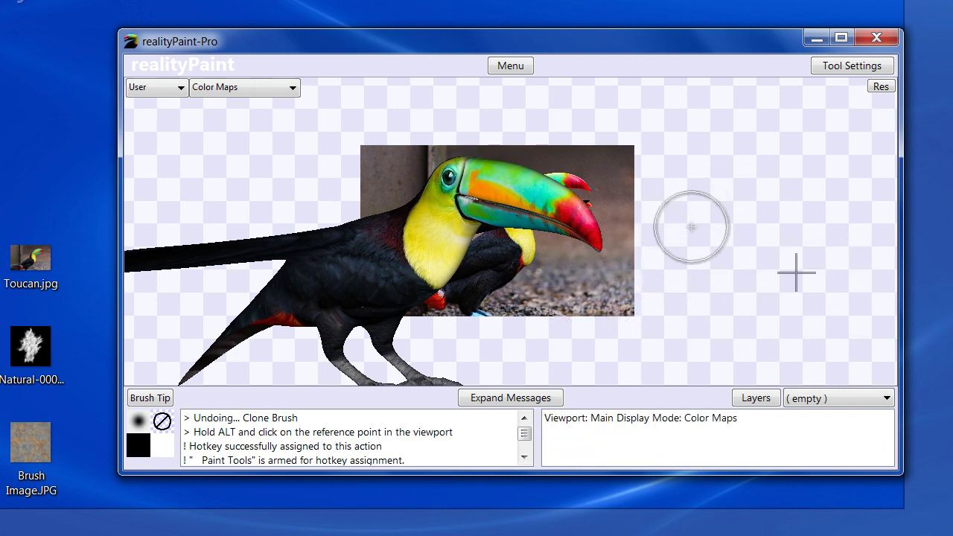
pyautogui.moveTo(499, 242)
pyautogui.mouseDown()
pyautogui.moveTo(459, 225)
pyautogui.moveTo(431, 249)
pyautogui.moveTo(448, 237)
pyautogui.moveTo(437, 234)
pyautogui.moveTo(460, 231)
pyautogui.moveTo(417, 235)
pyautogui.moveTo(454, 215)
pyautogui.mouseUp()
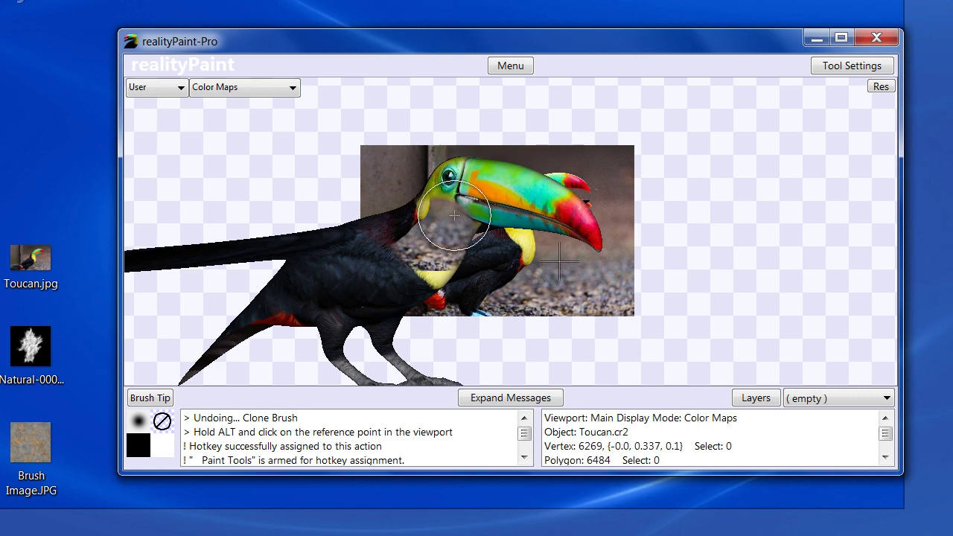
pyautogui.hotkey('ctrl', 'z')
pyautogui.click(544, 239)
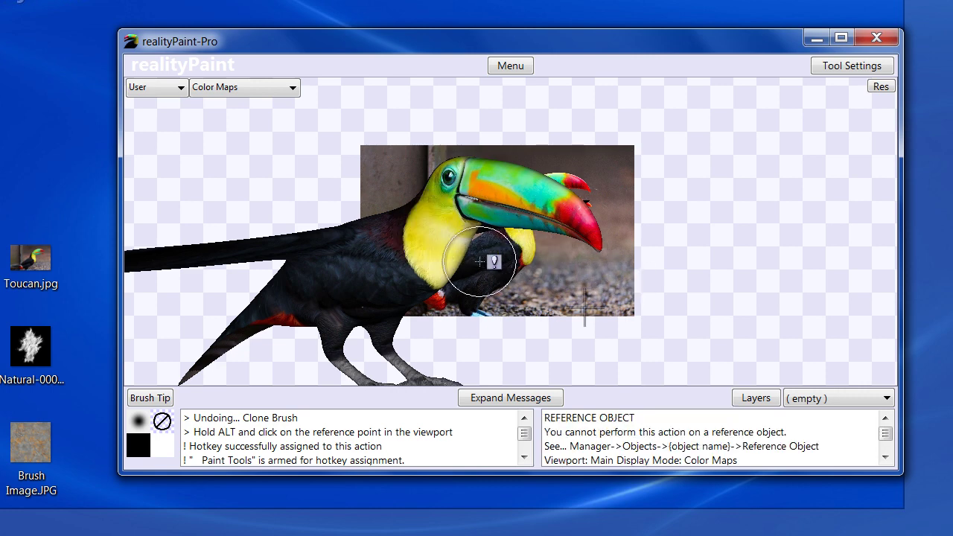
pyautogui.hotkey('alt', 'Tab')
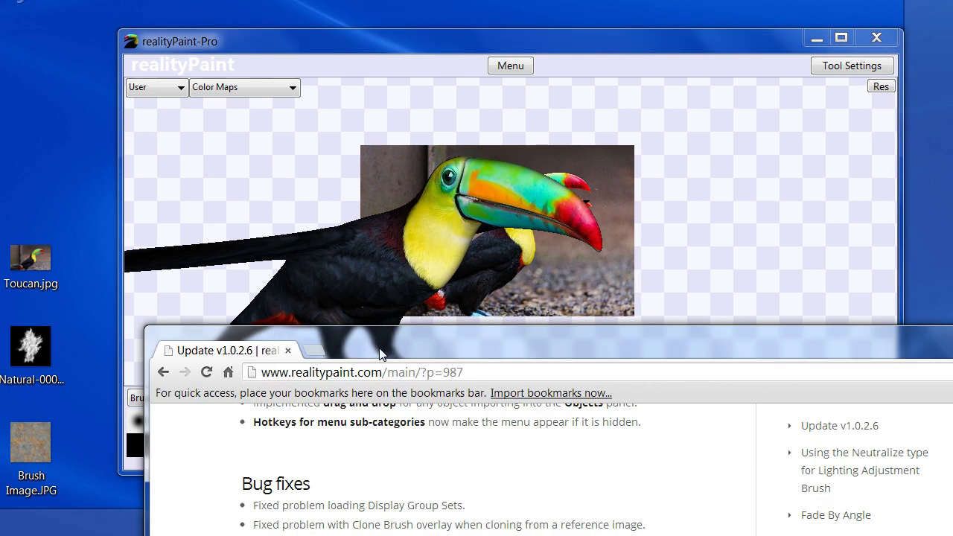
# Raise Chrome and scroll through the v1.0.2.6 release notes and images, then return to realityPaint.
pyautogui.moveTo(380, 354); pyautogui.dragTo(388, 158)
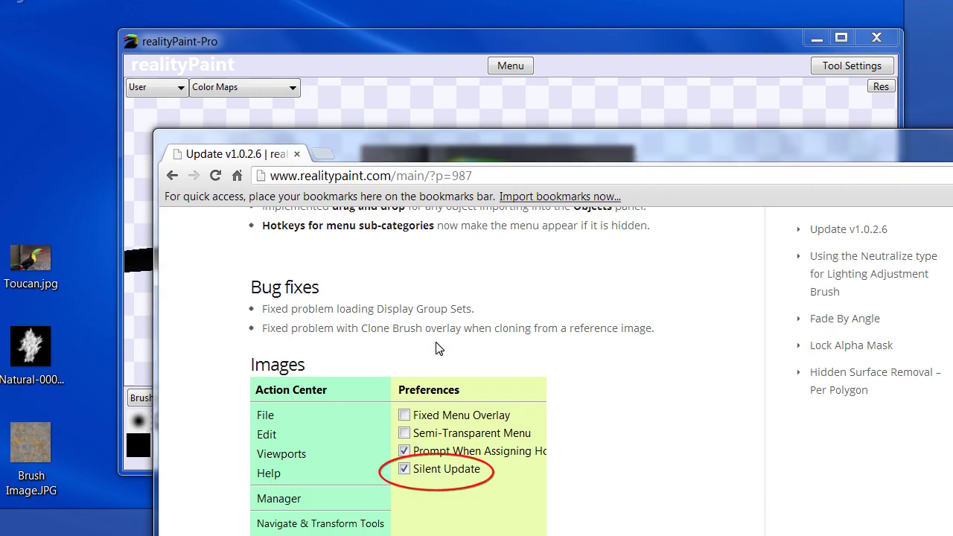
pyautogui.scroll(-3, 398, 361)
pyautogui.scroll(-3, 405, 356)
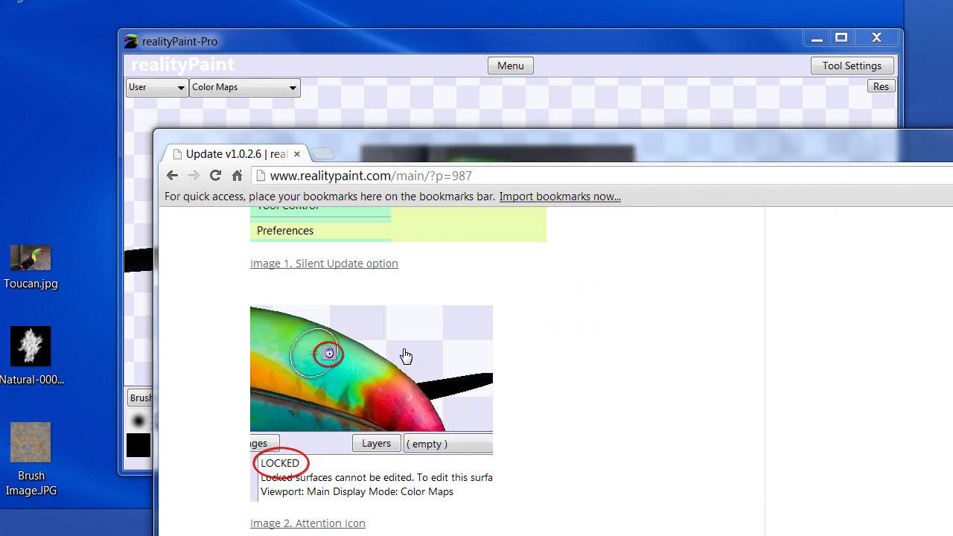
pyautogui.scroll(11, 402, 353)
pyautogui.scroll(3, 398, 350)
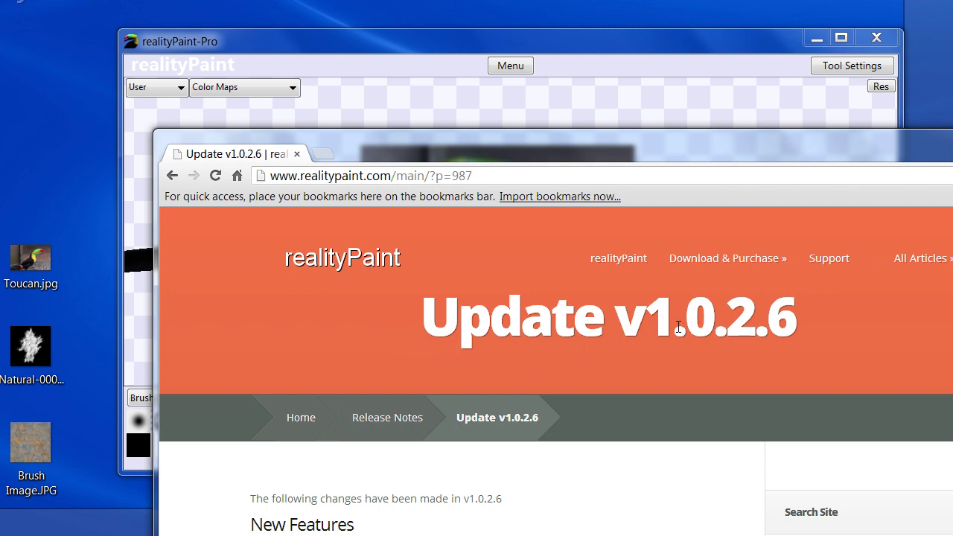
pyautogui.moveTo(444, 149); pyautogui.dragTo(435, 38)
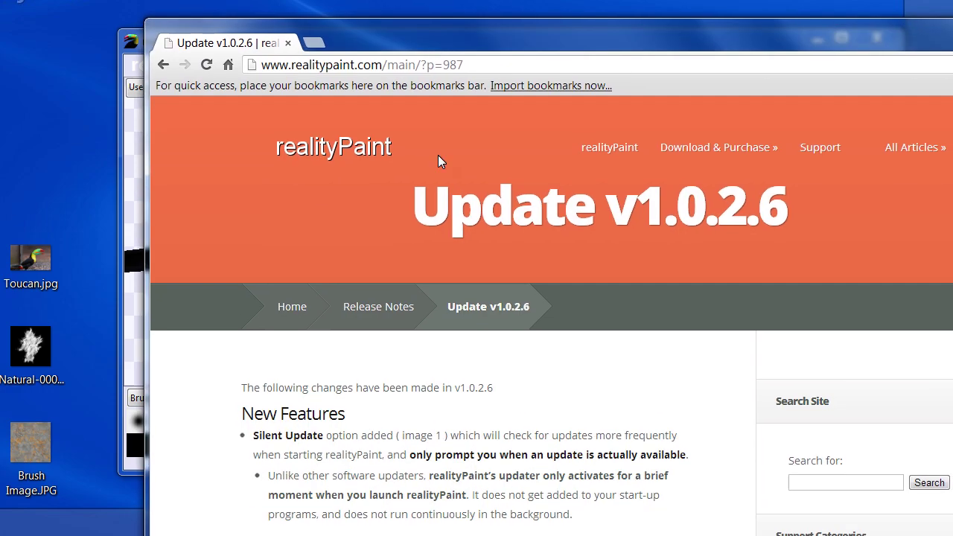
pyautogui.scroll(-5, 494, 313)
pyautogui.scroll(-10, 494, 312)
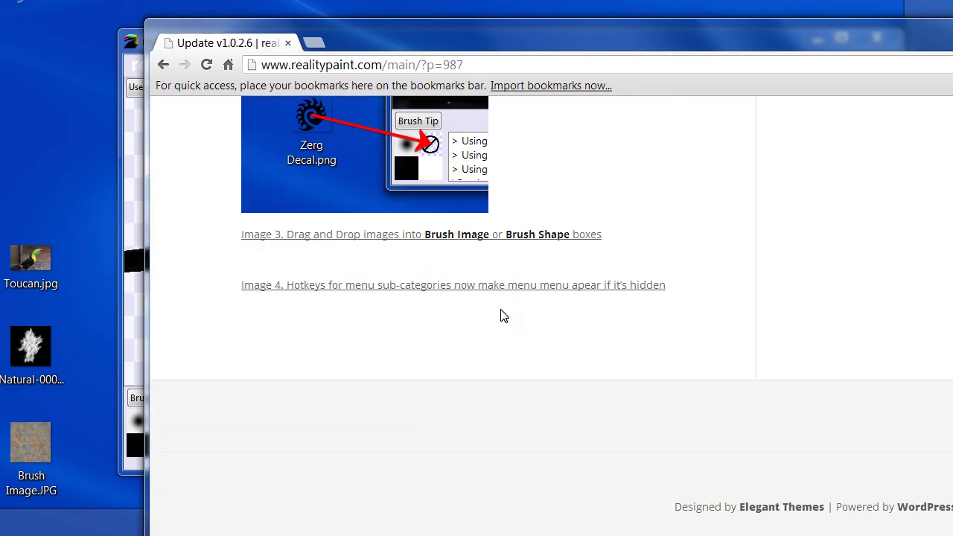
pyautogui.scroll(8, 497, 312)
pyautogui.scroll(10, 499, 312)
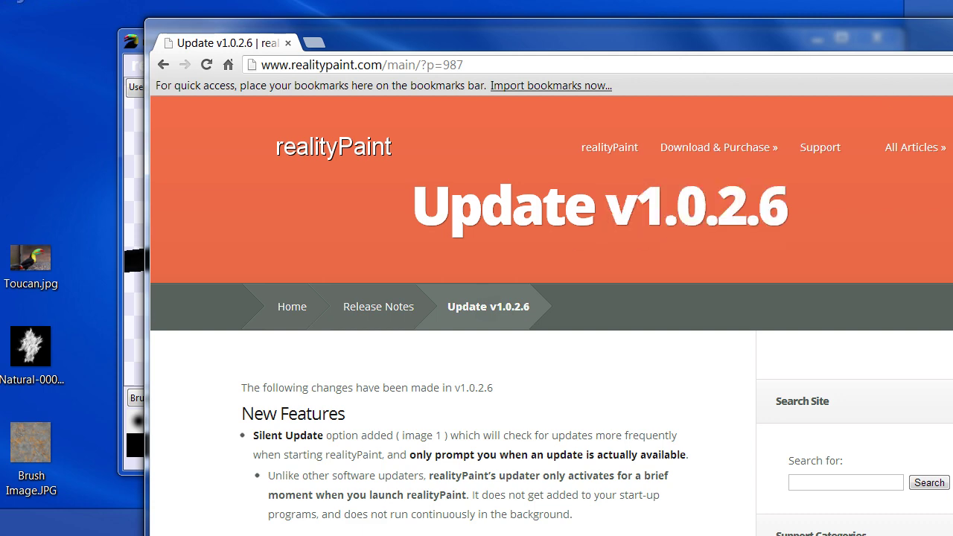
pyautogui.hotkey('alt', 'F4')
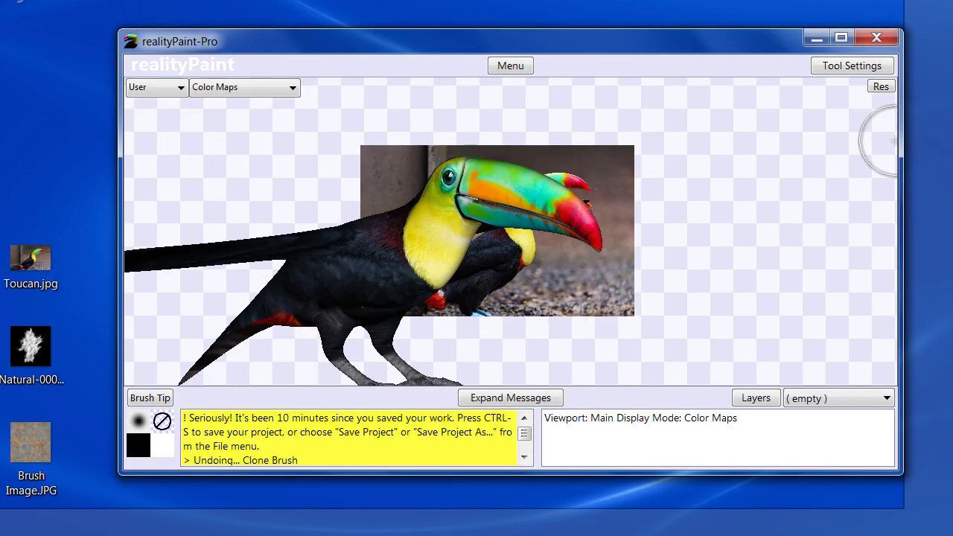